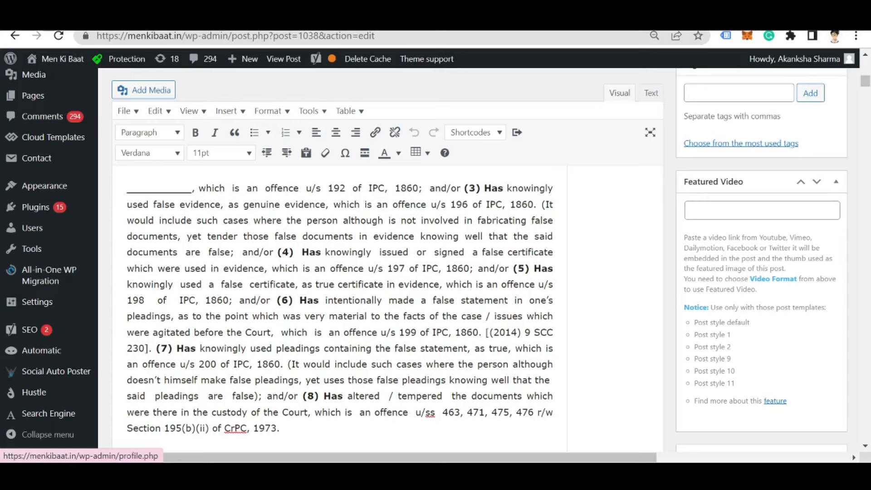
Return to the start of the post and highlight its title, "CRPC 340 Application Format".
scroll(341, 273, "up", 5)
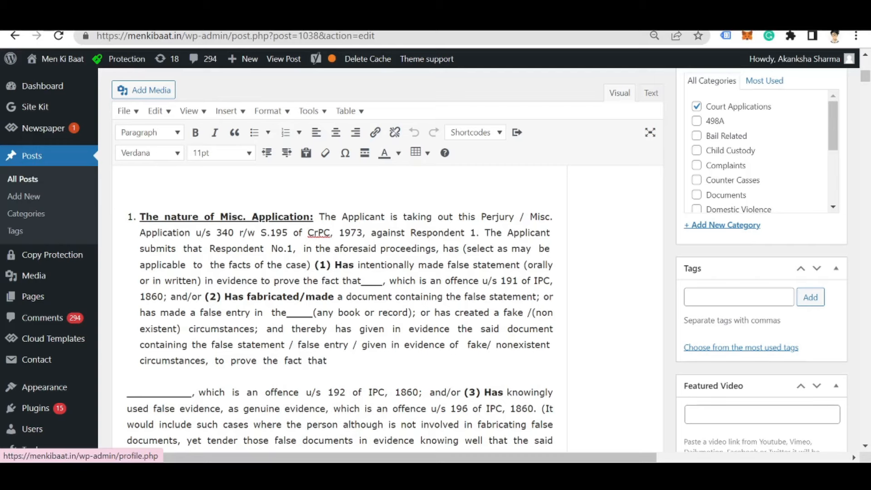
scroll(190, 287, "up", 10)
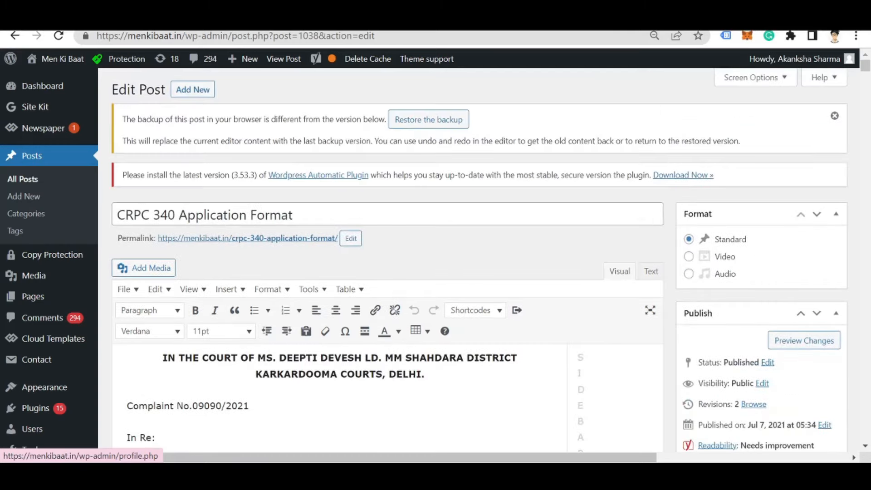
left_click_drag(117, 215, 293, 215)
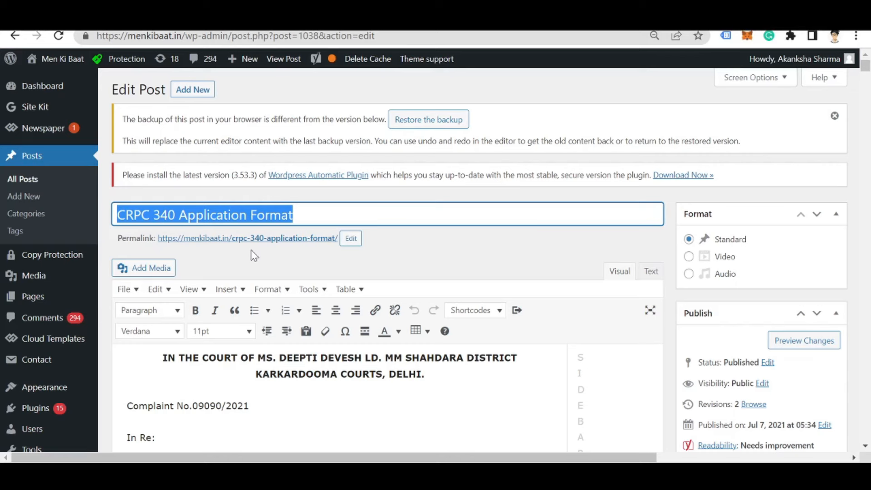
Examine the post body from the court heading and party details through the numbered paragraphs of the perjury application.
scroll(254, 255, "down", 2)
left_click_drag(162, 288, 222, 202)
scroll(318, 272, "down", 3)
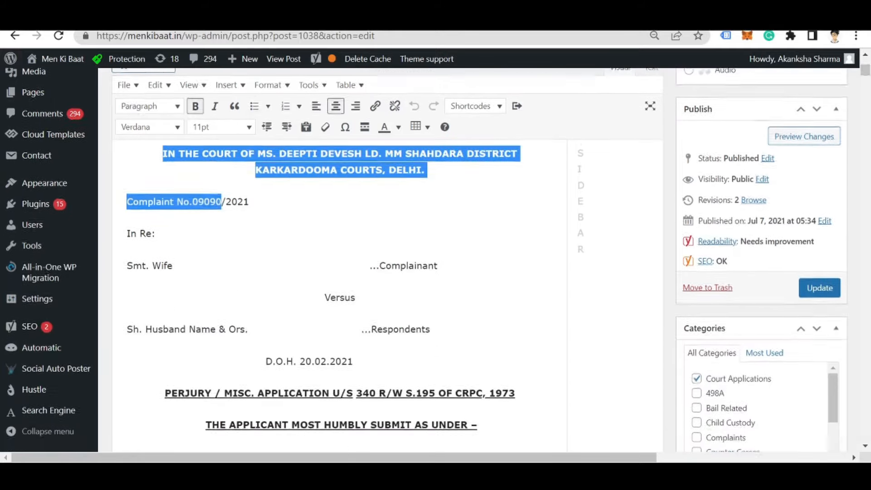
scroll(318, 273, "down", 5)
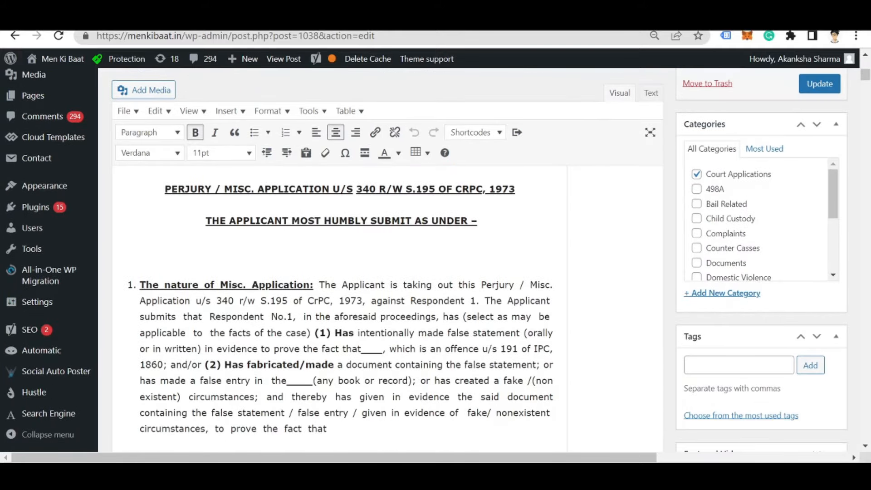
scroll(341, 295, "down", 3)
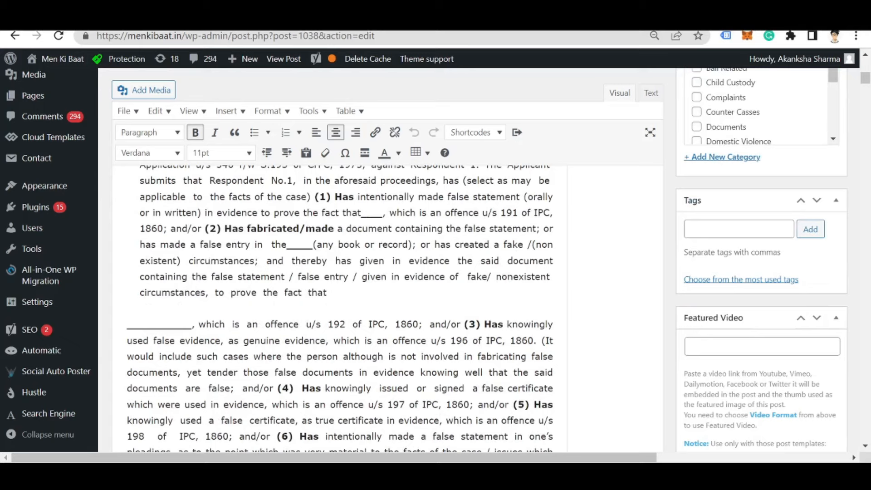
scroll(340, 295, "down", 5)
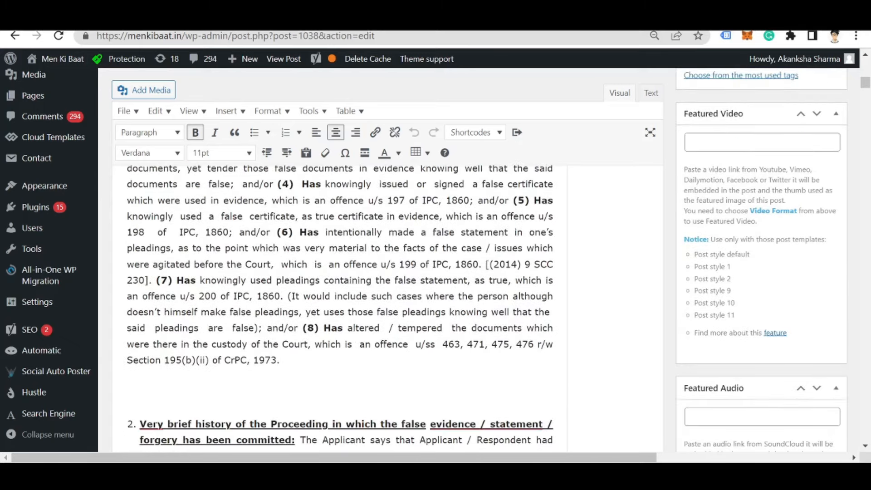
scroll(340, 295, "down", 10)
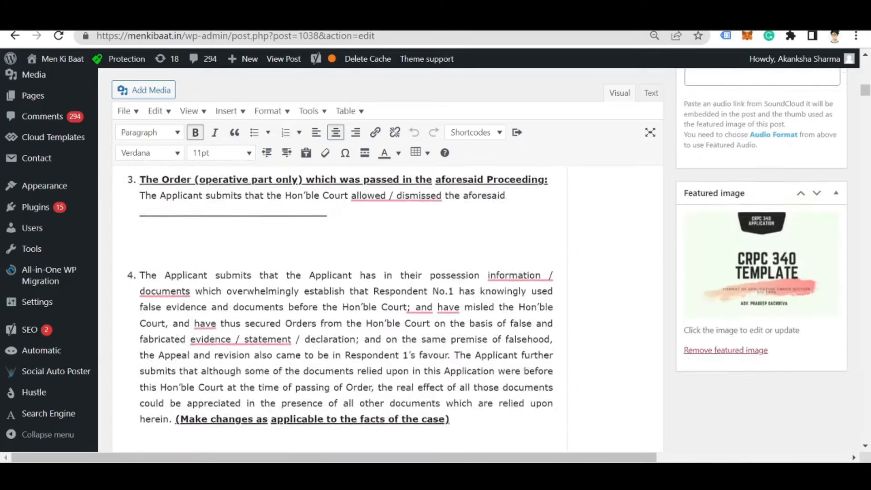
scroll(340, 295, "down", 8)
scroll(340, 295, "down", 3)
scroll(341, 295, "up", 3)
Highlight the "Exact particulars as to" heading, the "applicable to the facts of the case" note and the "Very brief history of the Proceeding" heading.
left_click_drag(241, 243, 440, 243)
scroll(341, 295, "up", 7)
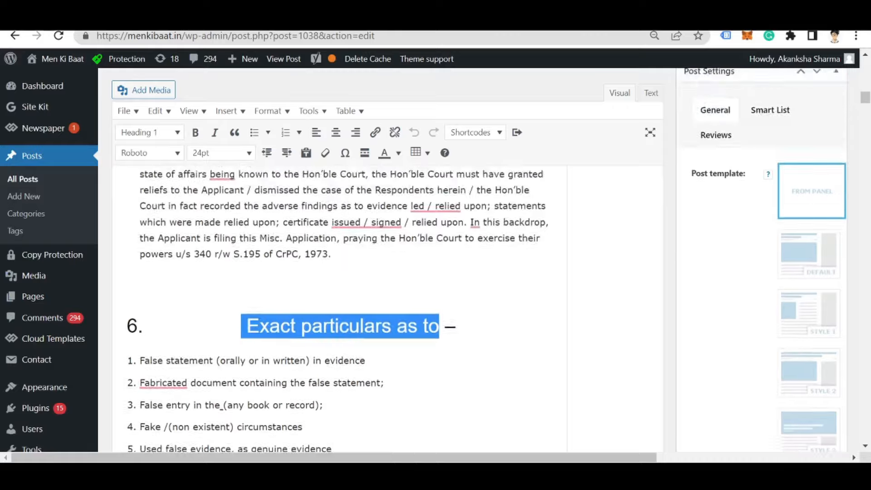
left_click(235, 283)
left_click_drag(278, 284, 450, 284)
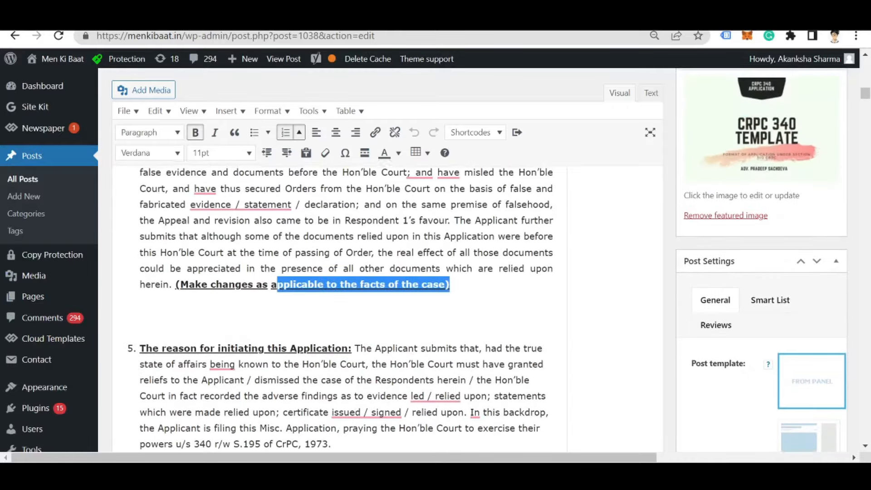
scroll(340, 295, "up", 8)
left_click_drag(140, 288, 295, 304)
scroll(340, 295, "up", 2)
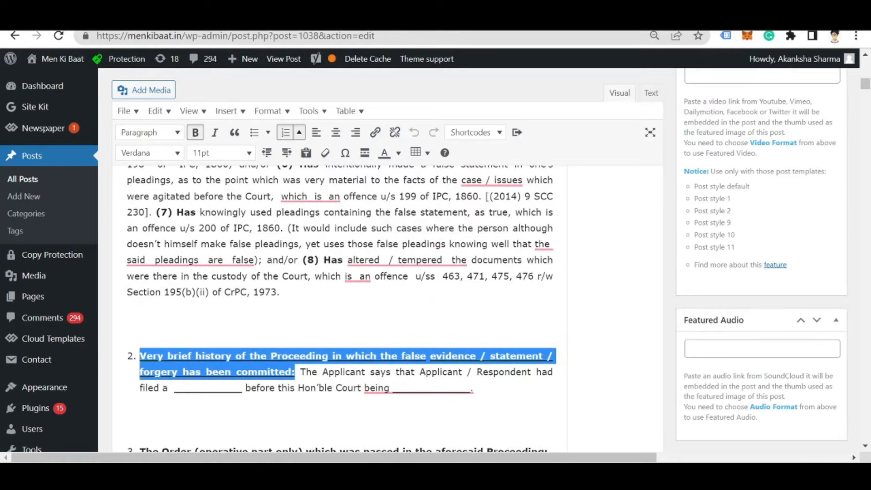
Examine the offence ingredients in paragraph 7 and the section-wise tables of facts to be proved, through Section 196.
scroll(340, 295, "down", 7)
scroll(340, 295, "down", 20)
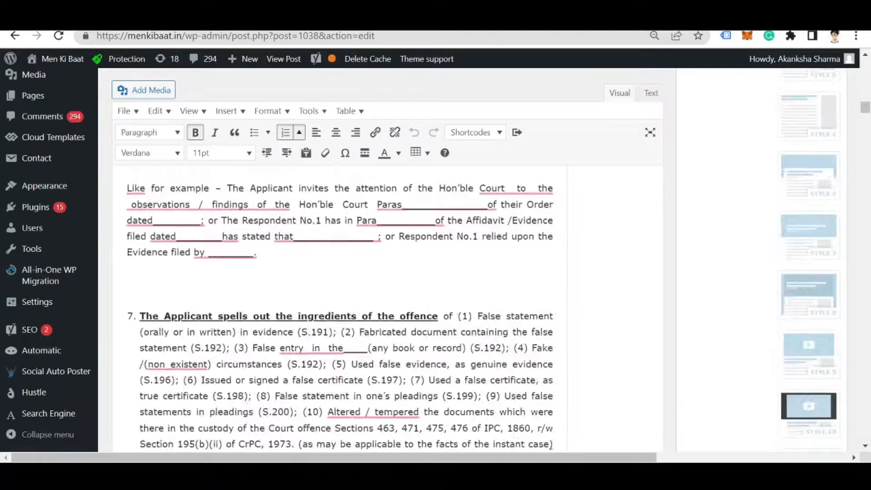
scroll(340, 295, "down", 20)
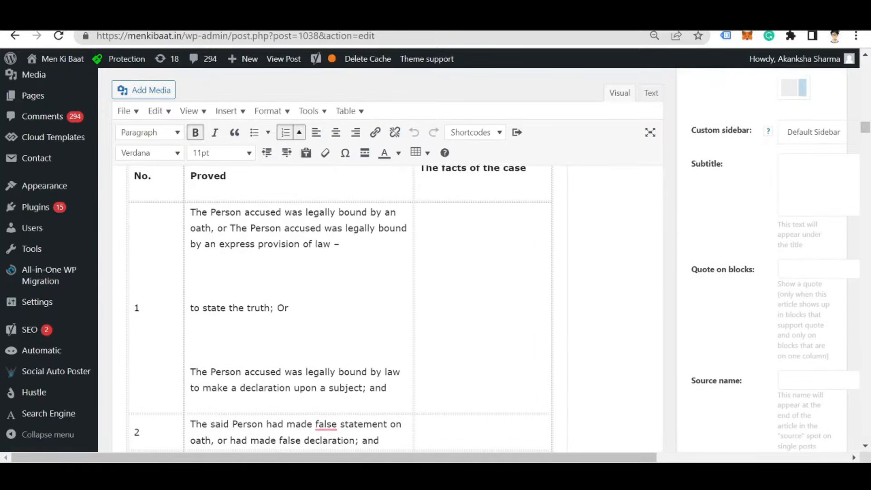
scroll(341, 295, "down", 5)
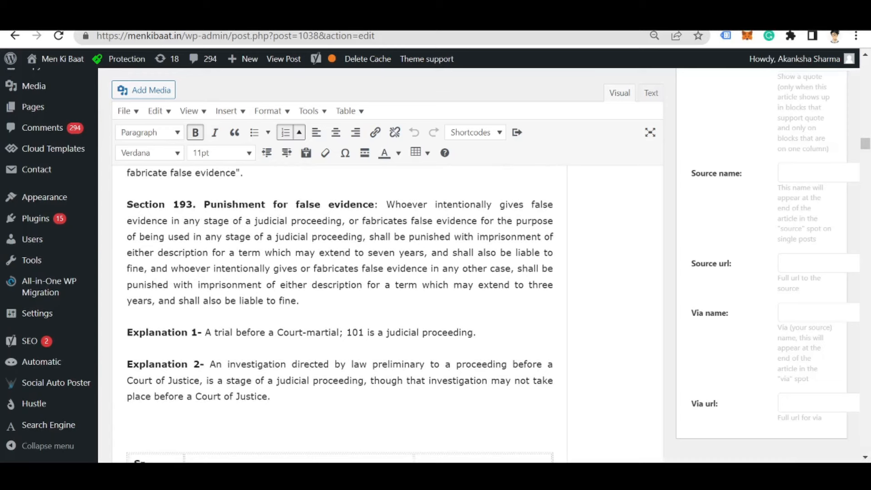
scroll(340, 295, "down", 4)
scroll(340, 295, "down", 10)
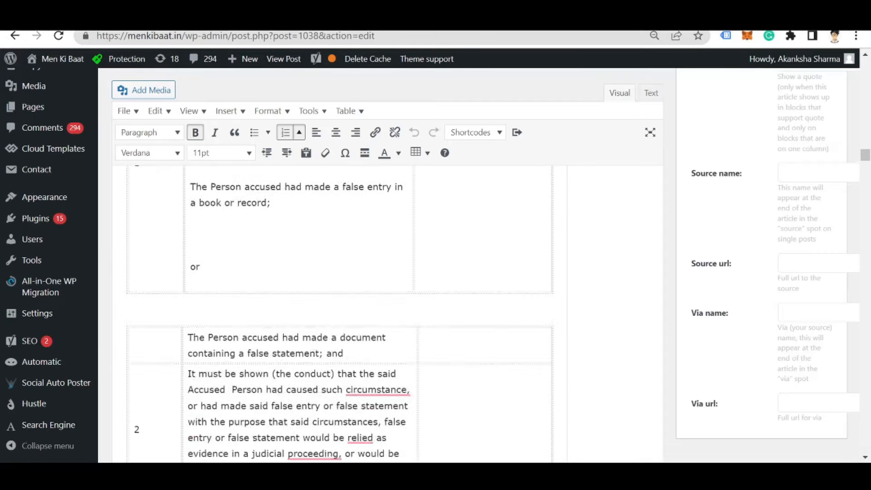
scroll(341, 295, "down", 10)
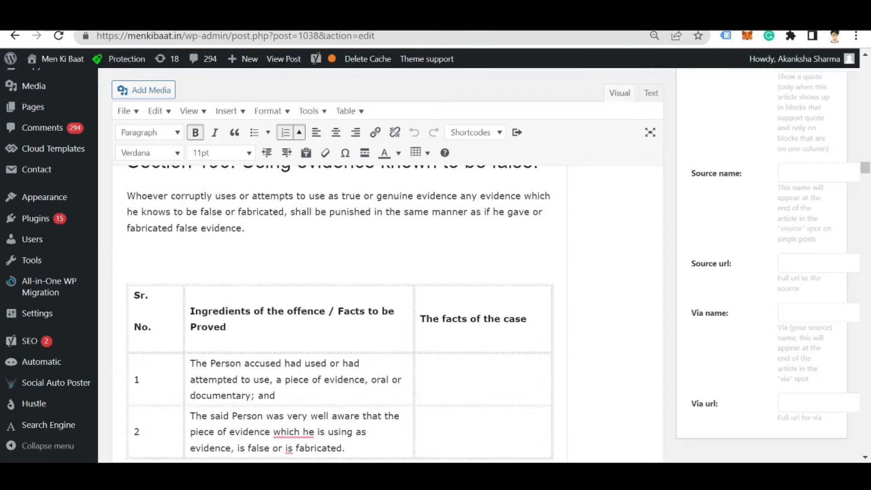
Review the Section 196 heading "Using evidence known to be false", its description and its ingredients table.
scroll(340, 295, "up", 6)
left_click_drag(237, 298, 297, 298)
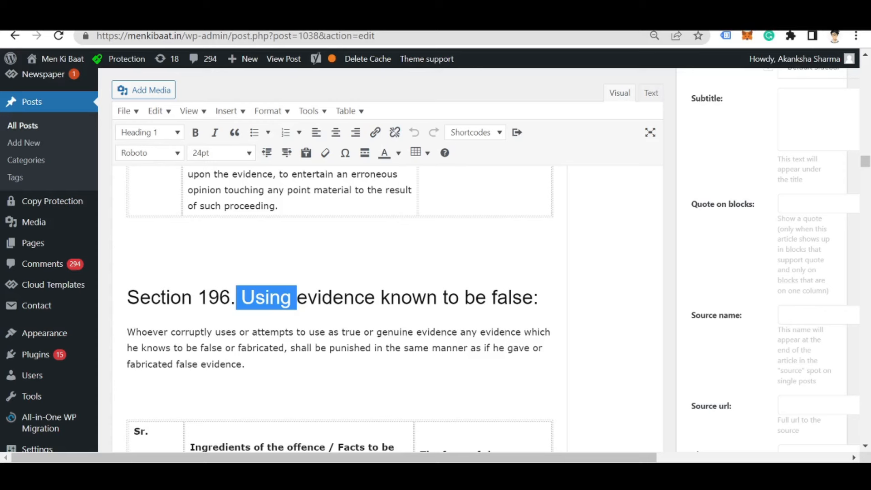
left_click(245, 364)
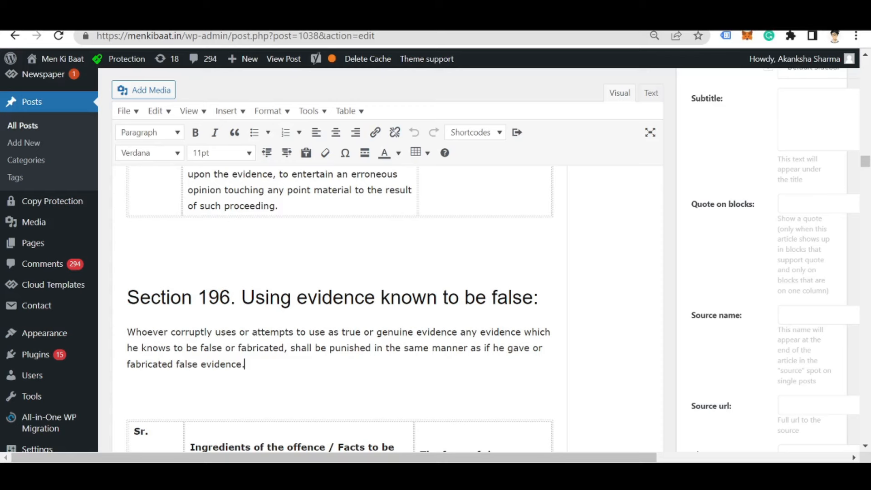
scroll(336, 300, "down", 1)
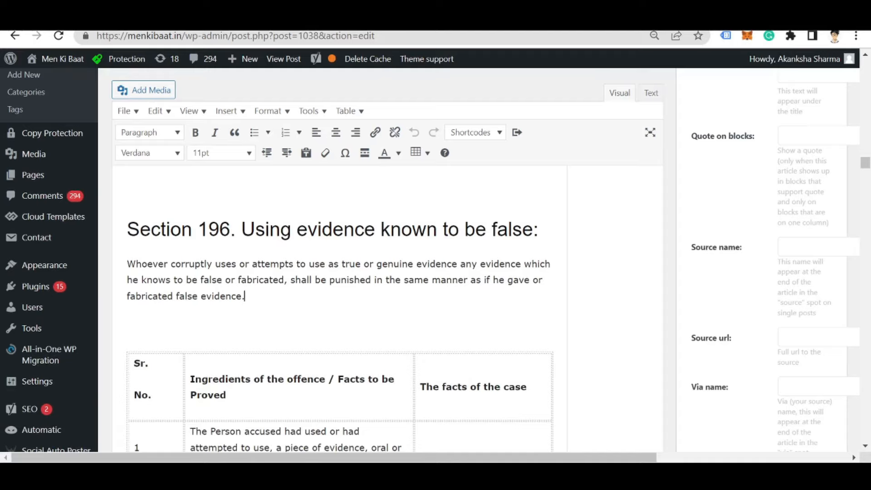
scroll(336, 299, "down", 3)
scroll(271, 320, "up", 3)
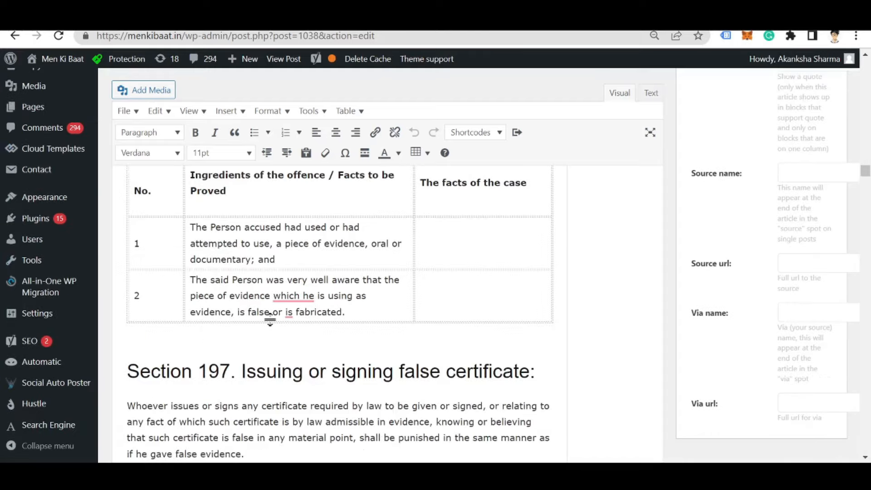
Go to the Yoast SEO settings below the post content and highlight the focus keyphrase "format of application under section 340 crpc".
scroll(271, 319, "down", 15)
scroll(341, 313, "down", 15)
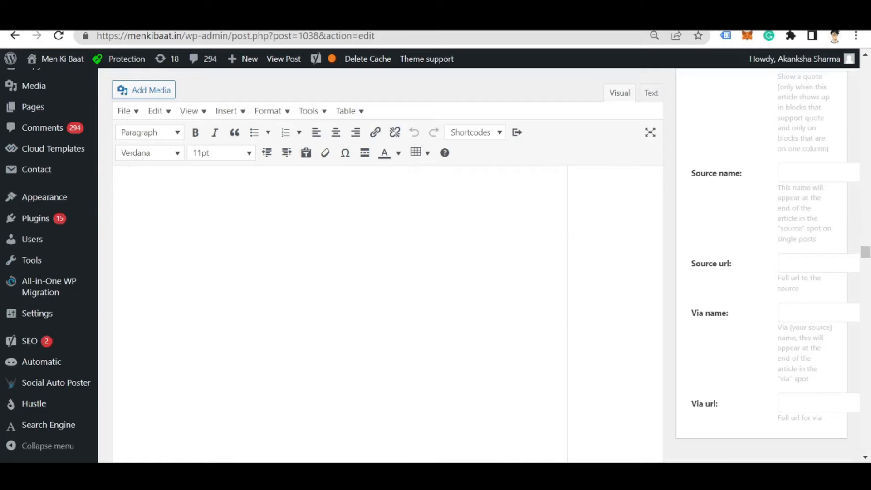
scroll(273, 320, "down", 10)
scroll(274, 325, "down", 2)
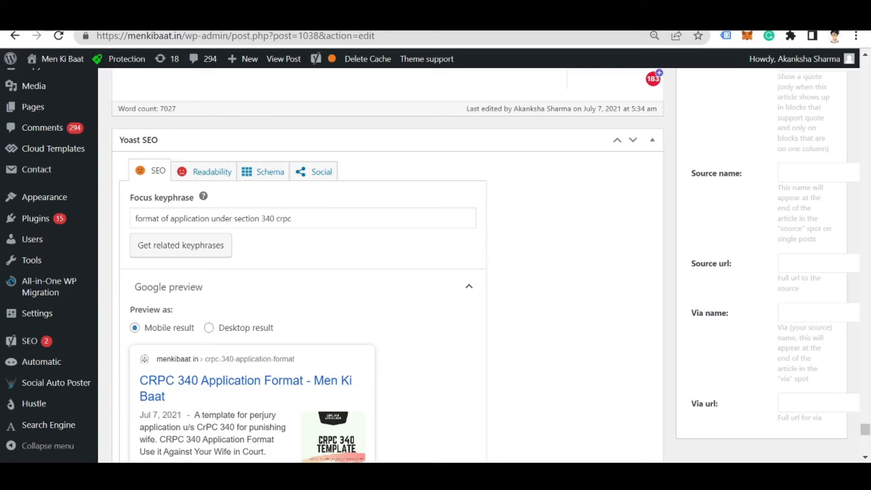
left_click_drag(292, 219, 134, 218)
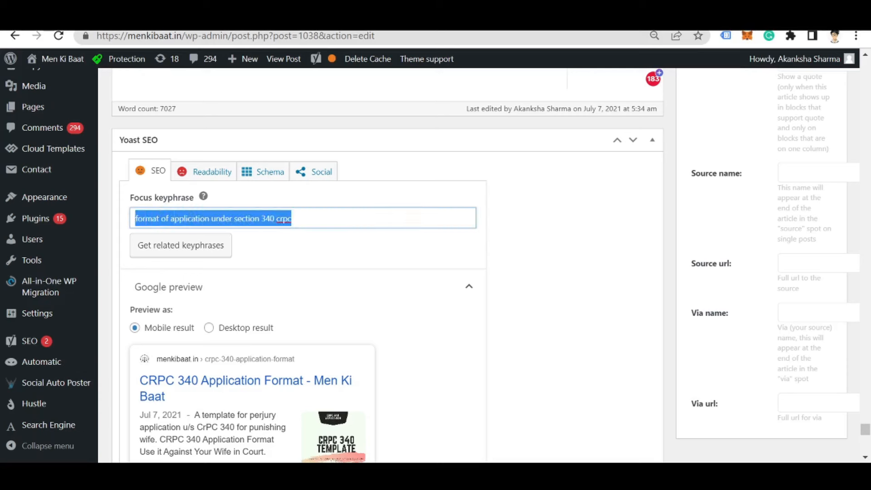
key("Right")
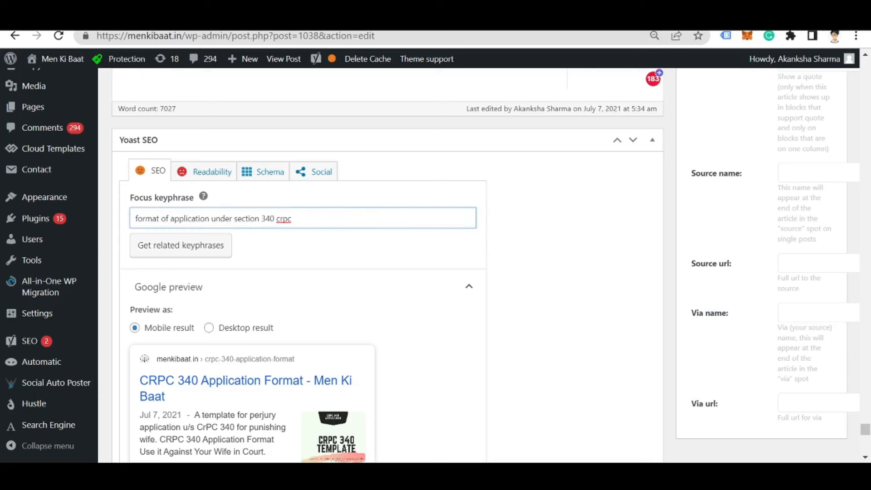
key("ctrl+shift+Right")
key("ctrl+shift+Right")
key("ctrl+shift+Right")
key("ctrl+shift+Right")
key("ctrl+shift+Right")
key("ctrl+shift+Right")
key("ctrl+shift+Right")
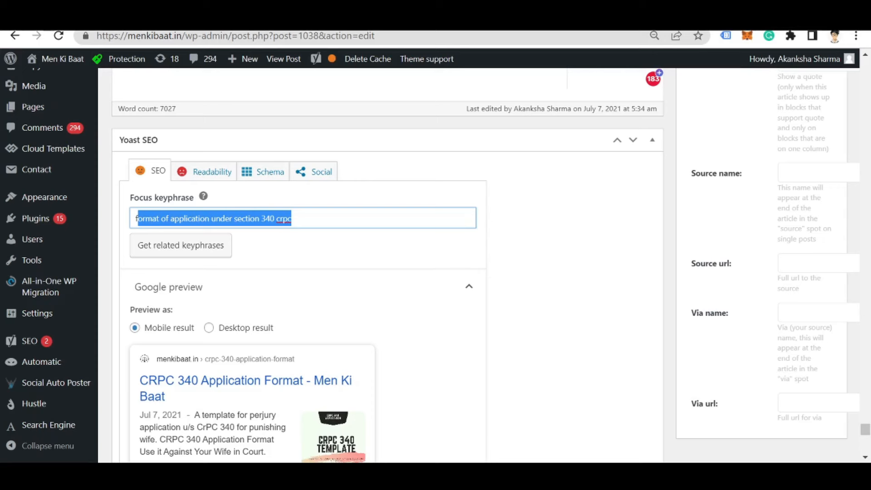
View the Google preview as a desktop result and switch it back to the mobile result.
scroll(298, 228, "down", 3)
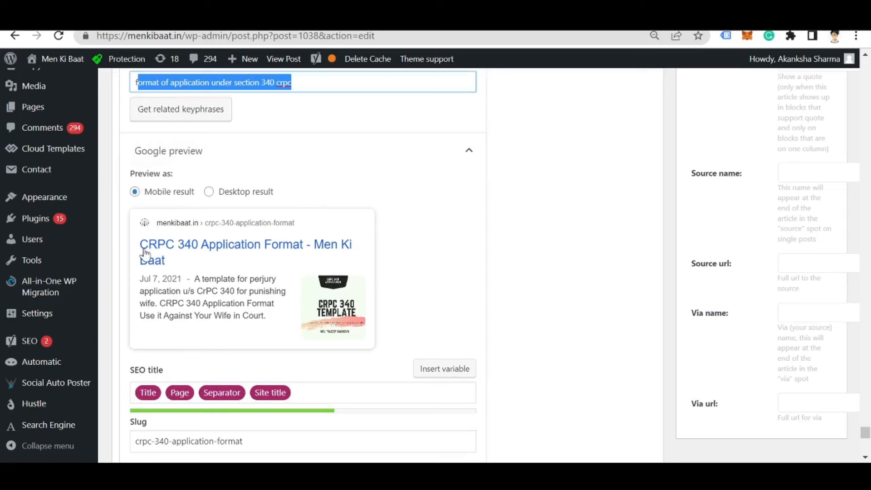
left_click(210, 192)
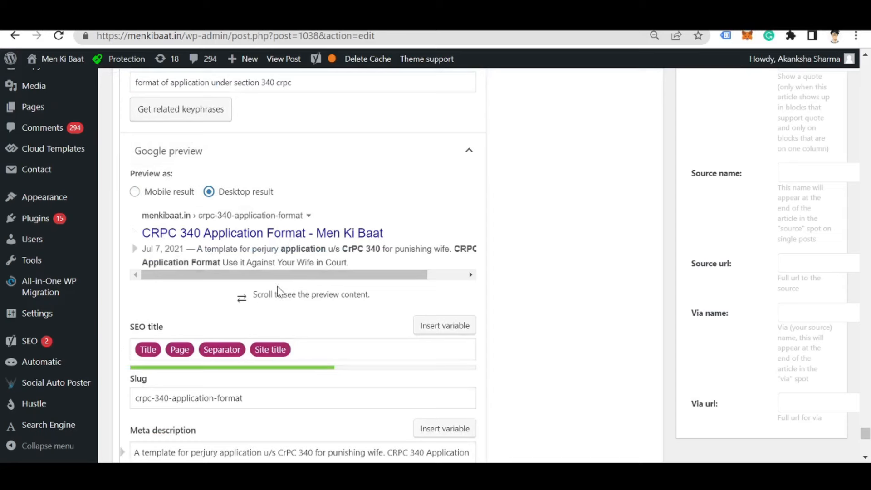
left_click_drag(276, 273, 150, 229)
left_click(134, 192)
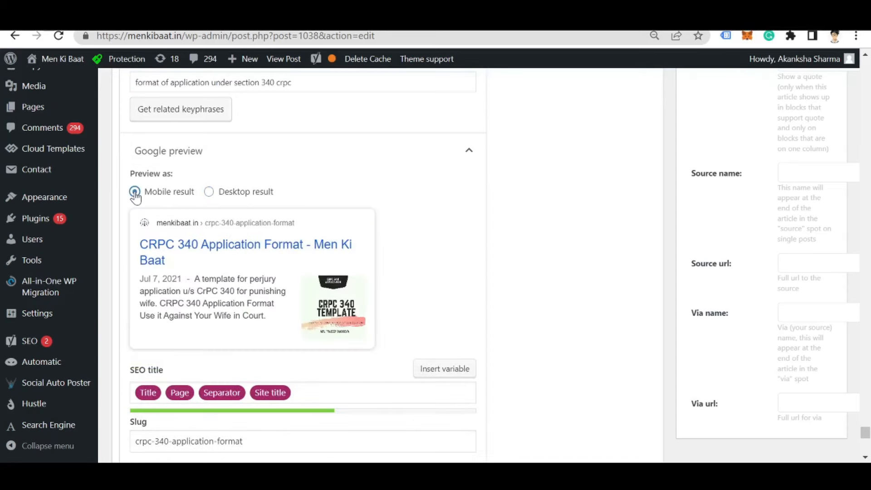
Inspect the post's slug, "crpc-340-application-format", in the Yoast SEO settings.
scroll(189, 220, "down", 3)
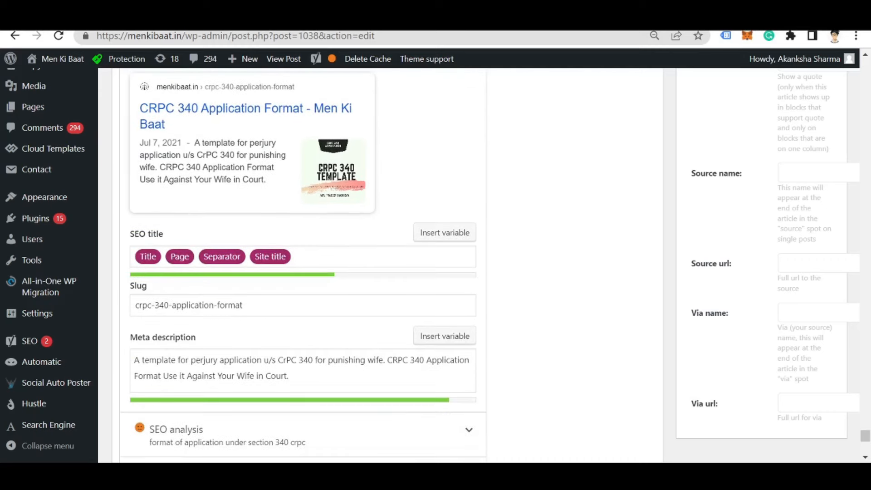
left_click(168, 305)
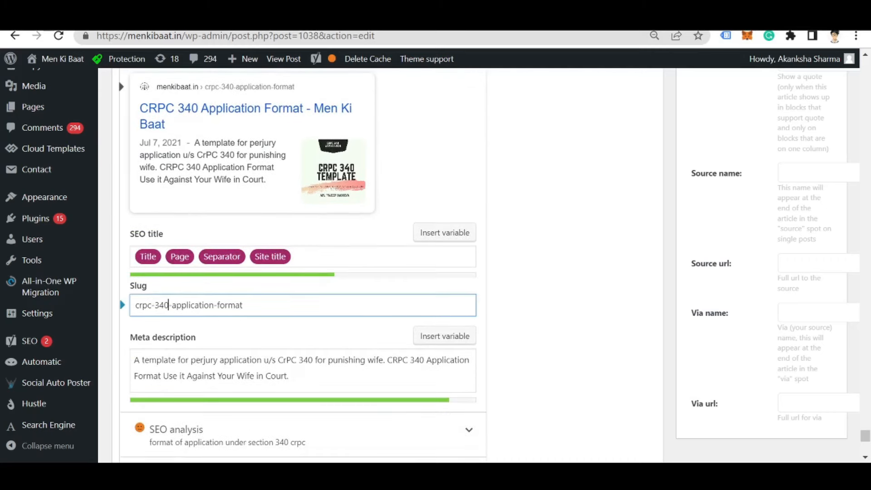
left_click(242, 305)
scroll(241, 325, "down", 2)
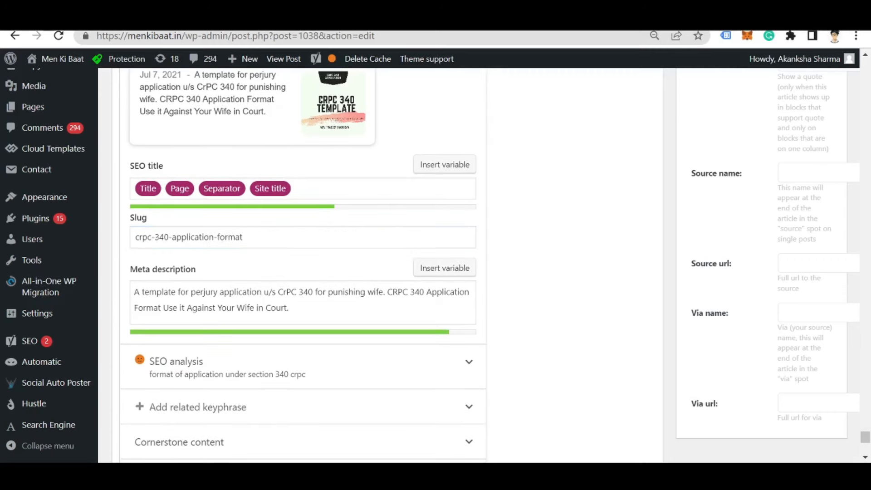
Highlight the full meta description text for review, then clear the selection.
left_click(289, 308)
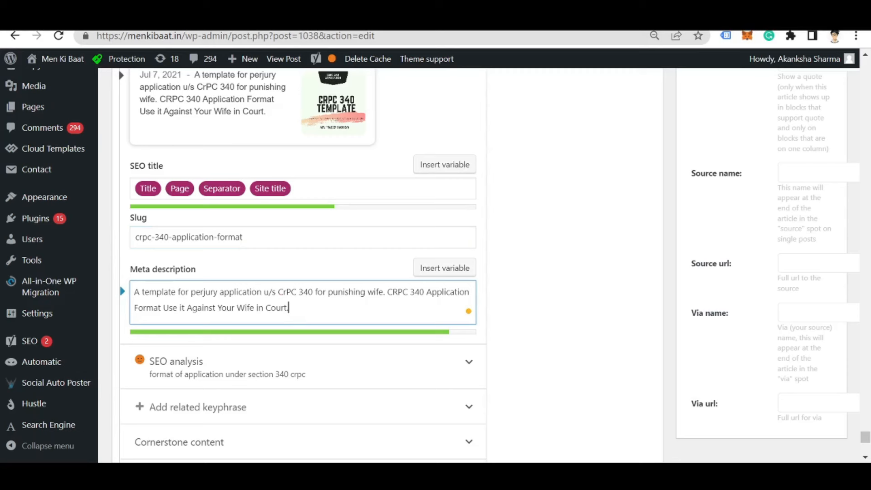
left_click_drag(289, 307, 134, 292)
left_click(290, 308)
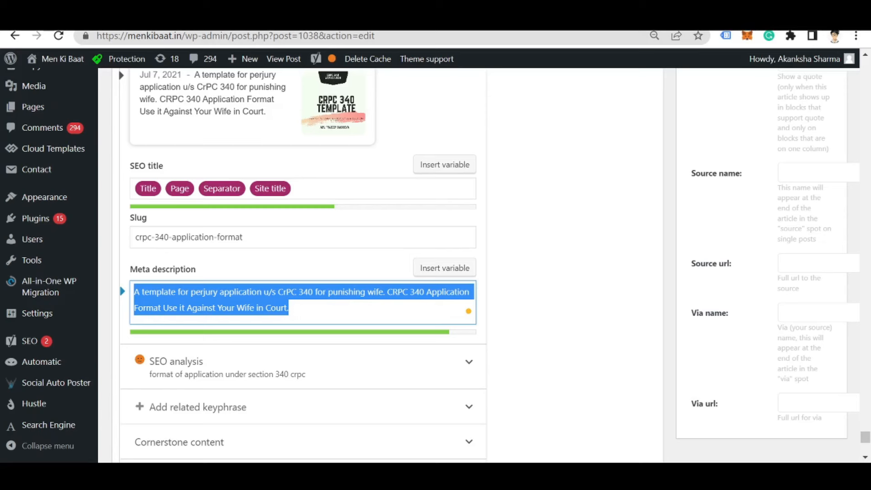
key("Right")
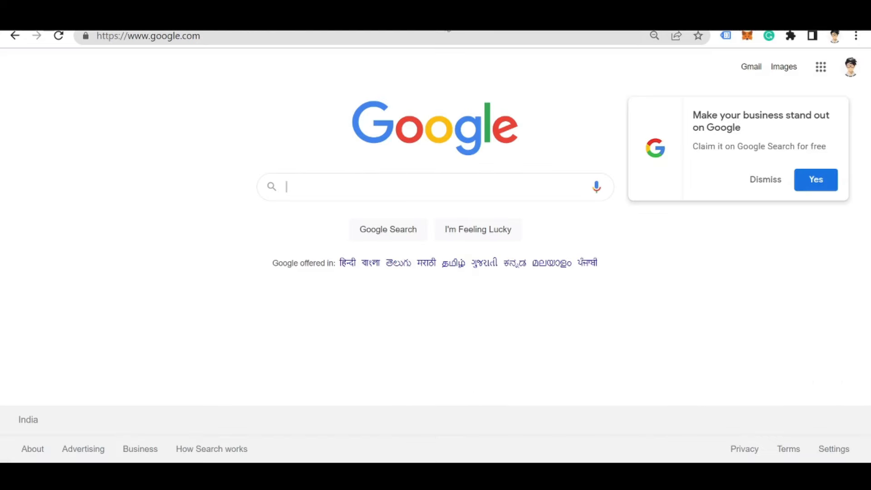
Search Google for "top 5 investment" in a new browser tab.
key("ctrl+t")
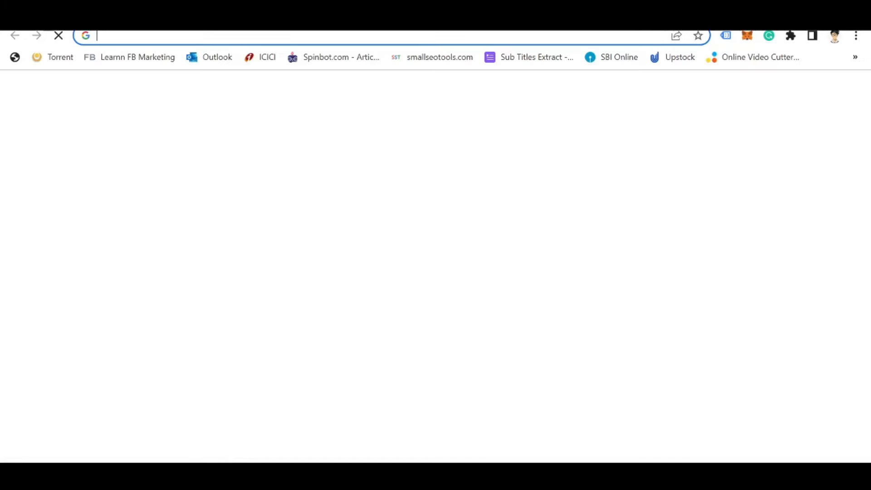
type("top 5")
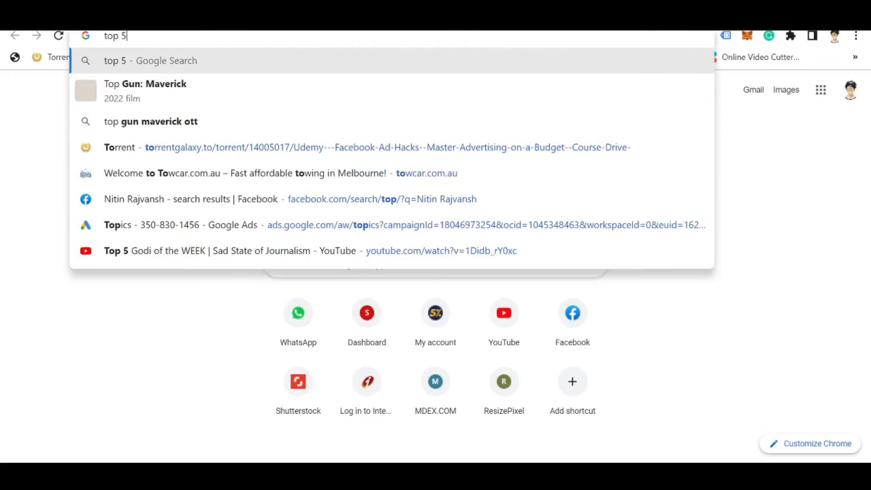
type(" investment")
key("Return")
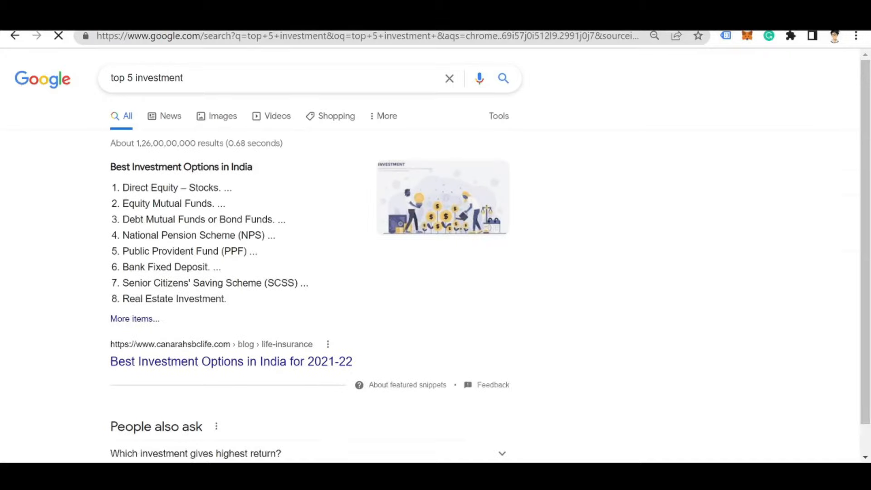
Review the results and related searches at the end of the page, then highlight the query "top 5 investment" and clear the selection.
scroll(23, 276, "down", 1)
scroll(22, 275, "down", 20)
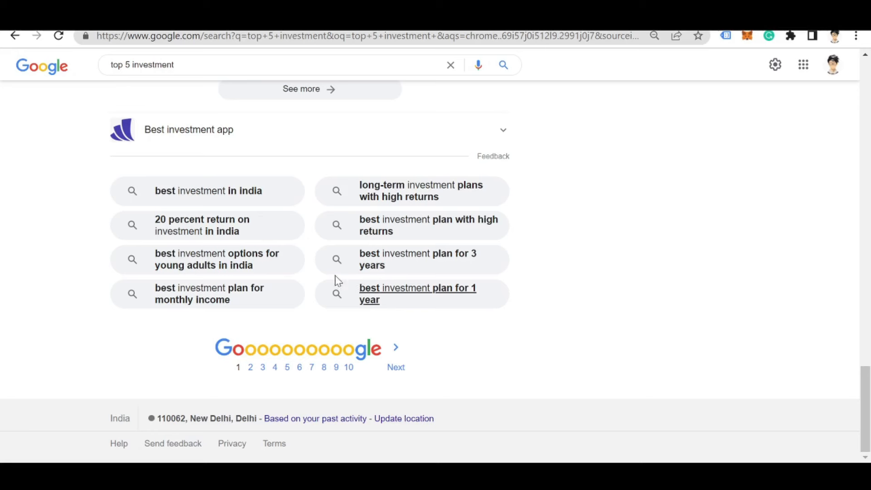
left_click_drag(176, 65, 107, 66)
left_click(72, 213)
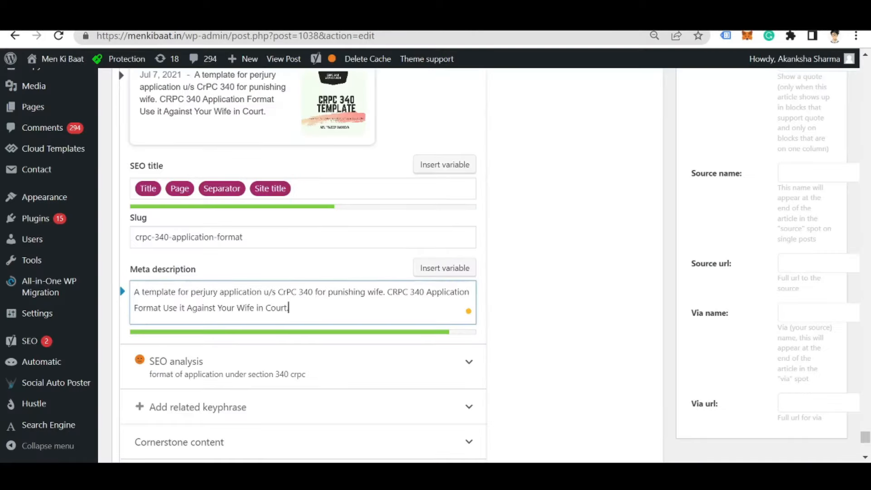
Return to the CRPC 340 post being edited in WordPress and add the tag "#CRPC340".
scroll(383, 285, "up", 15)
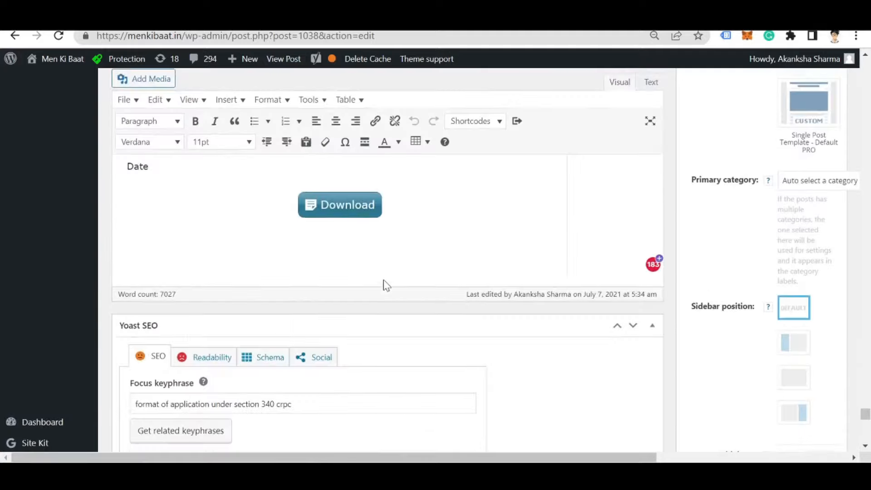
scroll(384, 280, "up", 8)
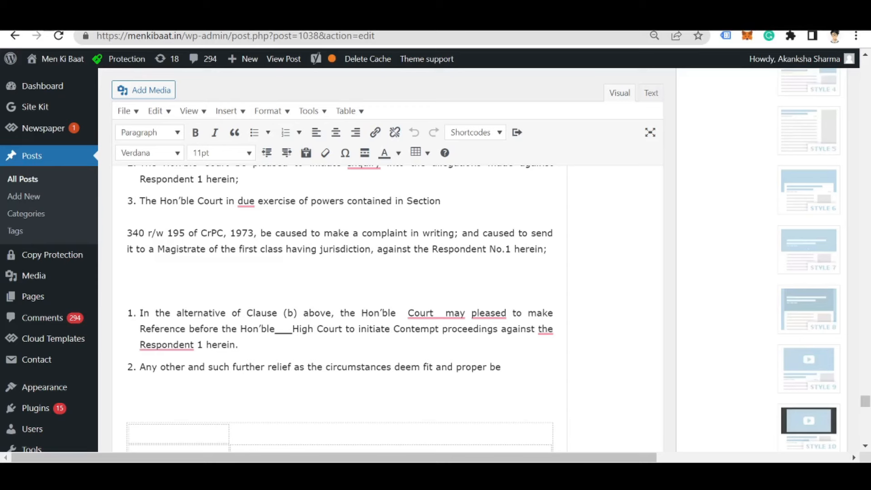
scroll(340, 309, "down", 15)
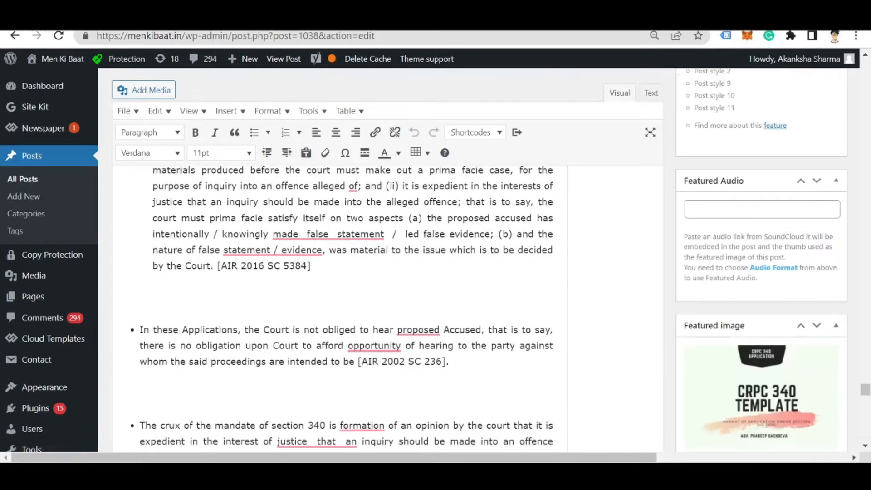
scroll(815, 376, "down", 2)
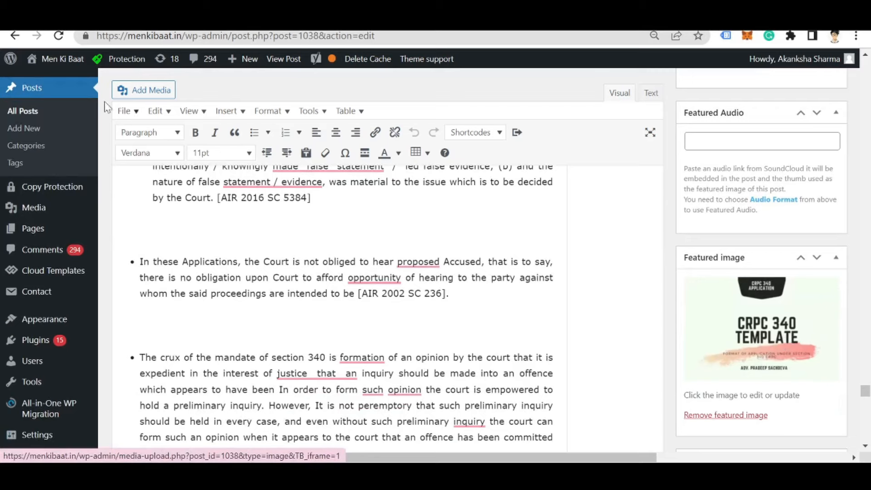
scroll(669, 271, "up", 6)
scroll(702, 253, "up", 5)
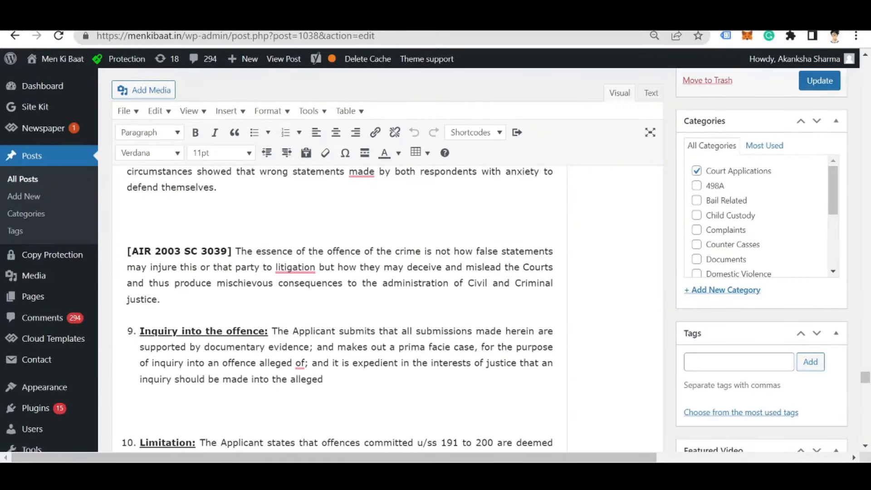
left_click(739, 362)
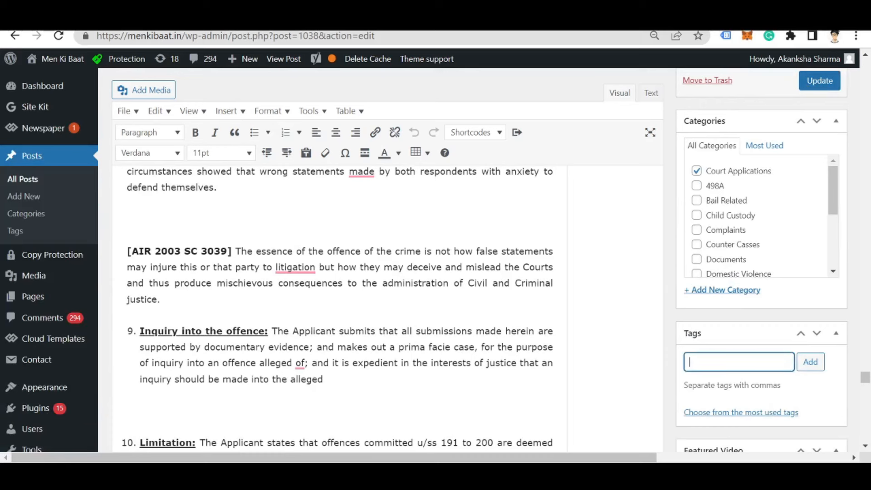
type("#CRPC340")
key("Return")
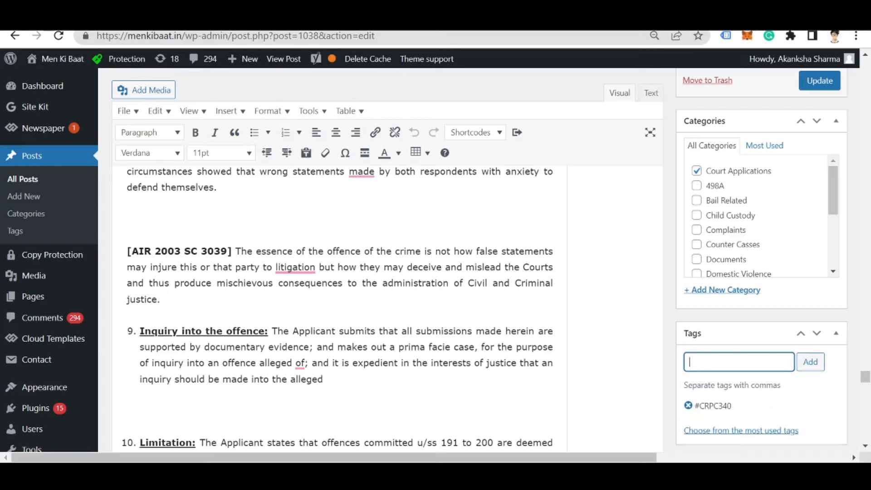
Add the tags "#IndianLaw" and "#HighCourt" to the post.
type("#IndianLaw")
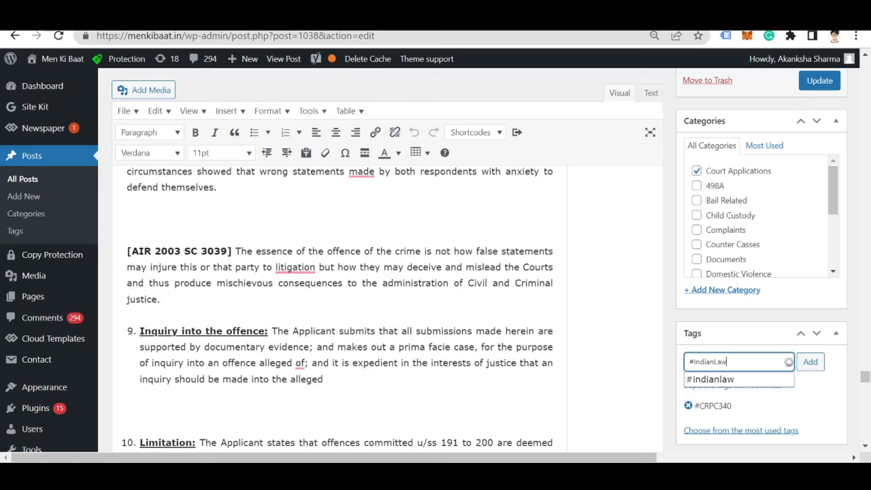
left_click(810, 363)
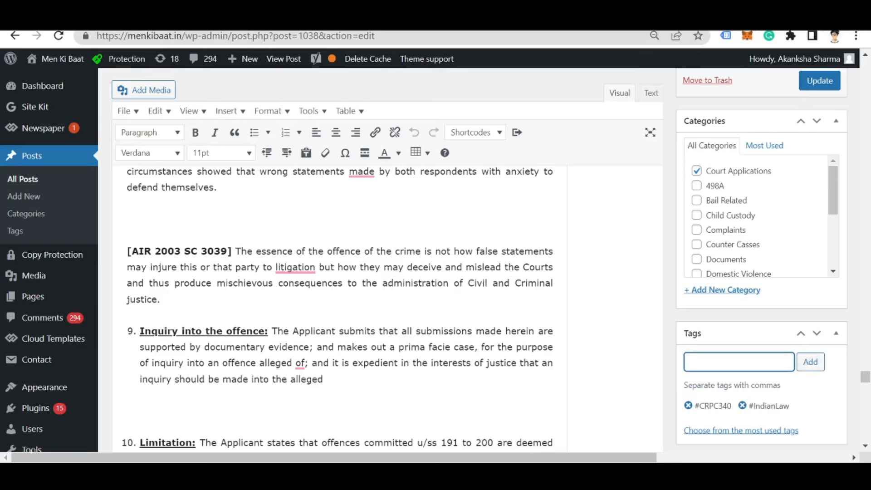
type("#HighCourt")
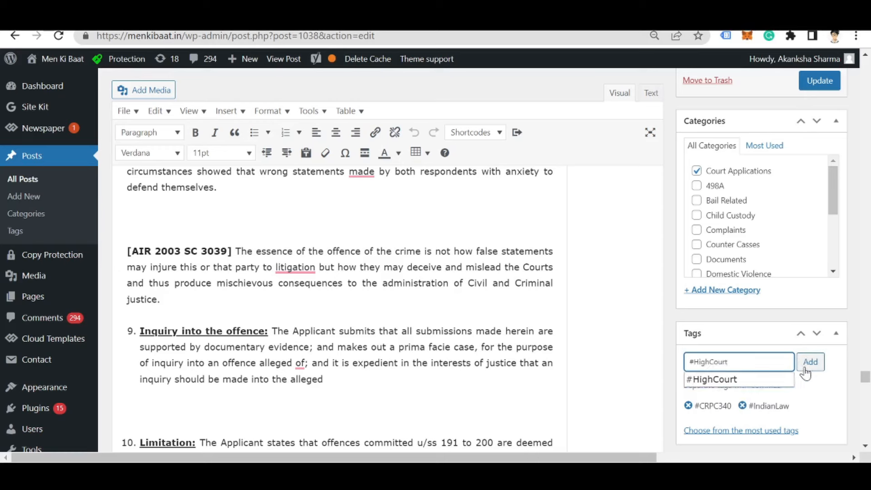
left_click(805, 369)
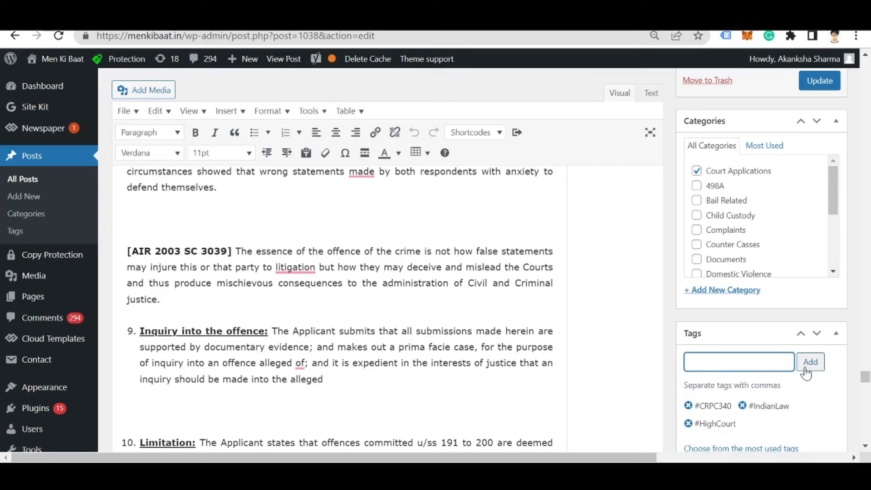
Check the post's tags and categories and update the published post.
scroll(813, 377, "down", 2)
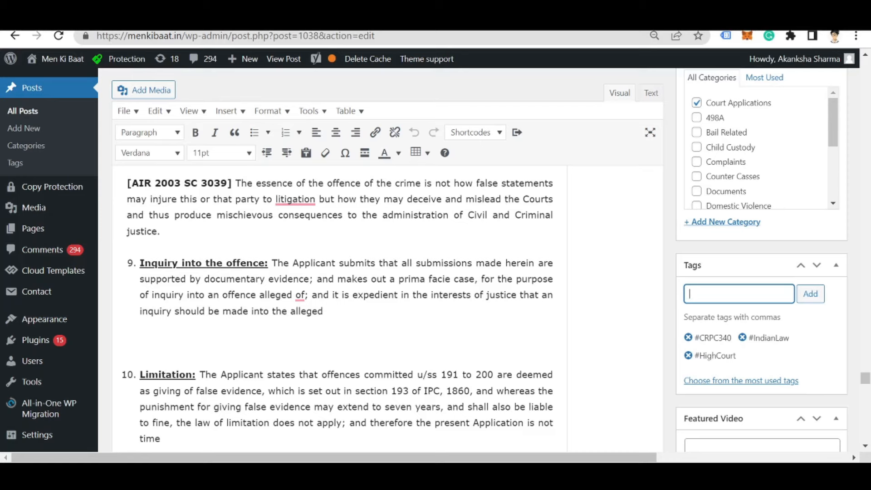
scroll(424, 258, "up", 1)
scroll(850, 272, "up", 5)
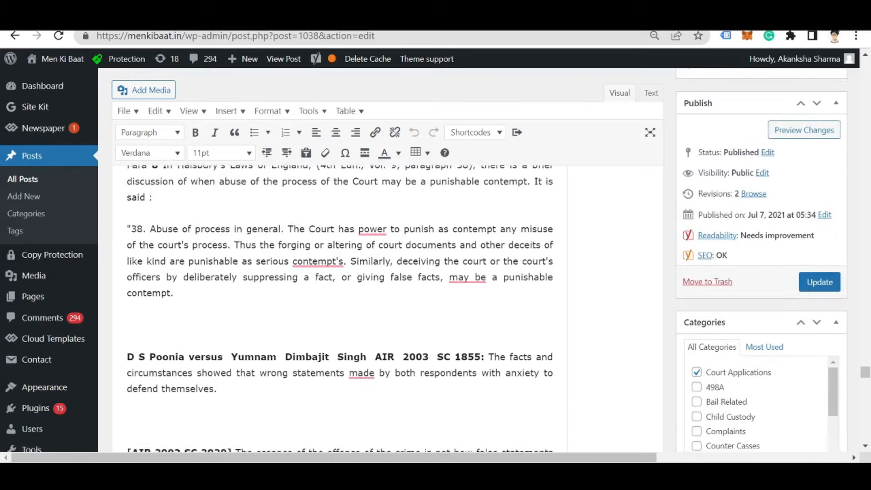
left_click(817, 290)
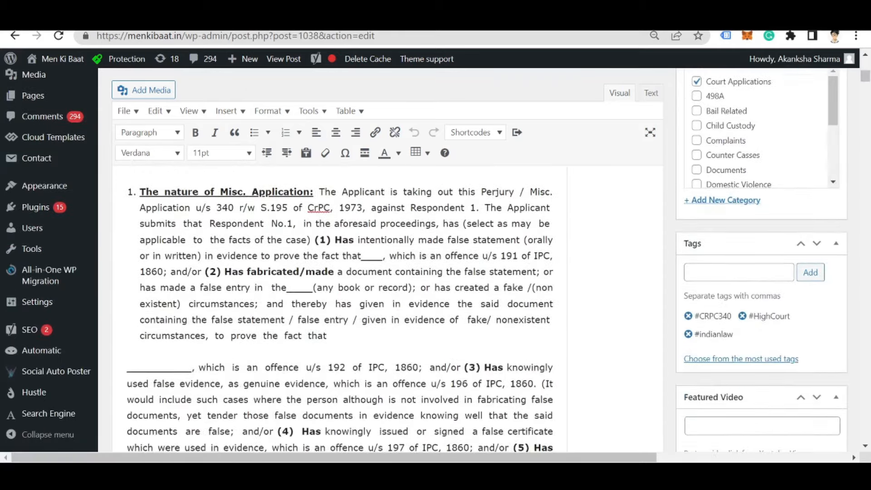
Check the post's featured image in the editor and view the live post on the site.
scroll(486, 261, "down", 10)
scroll(486, 261, "down", 3)
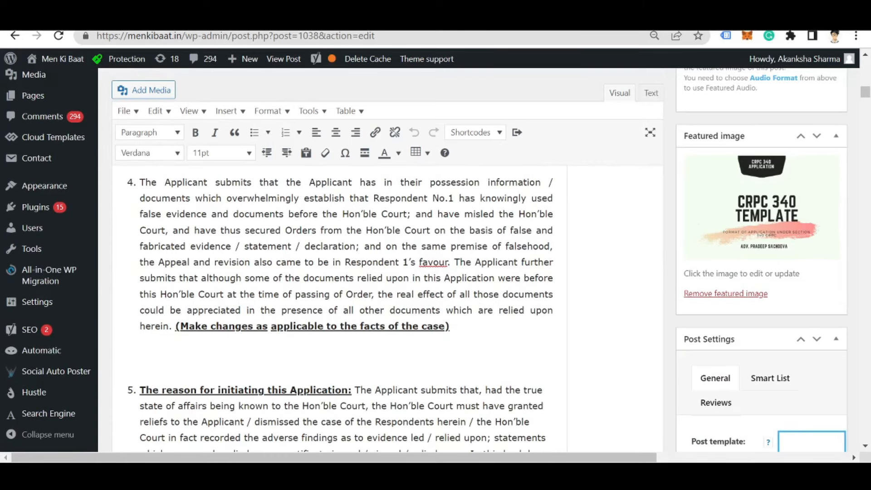
left_click(284, 58)
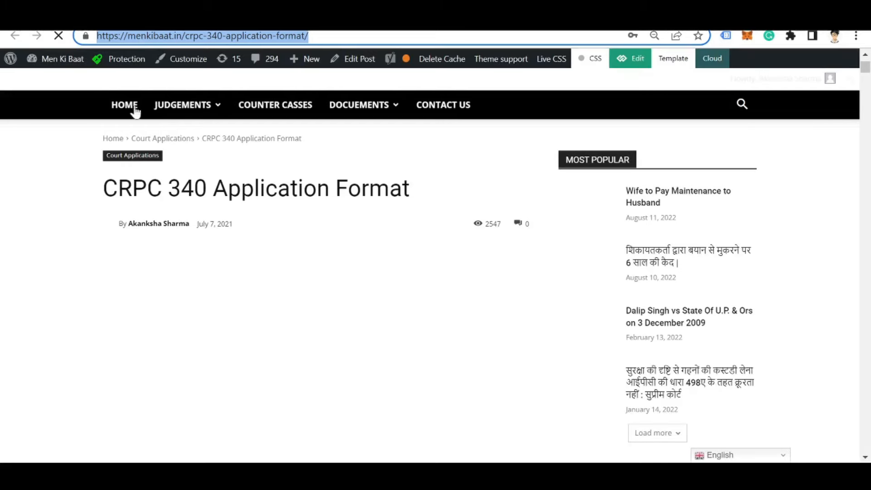
scroll(261, 222, "down", 5)
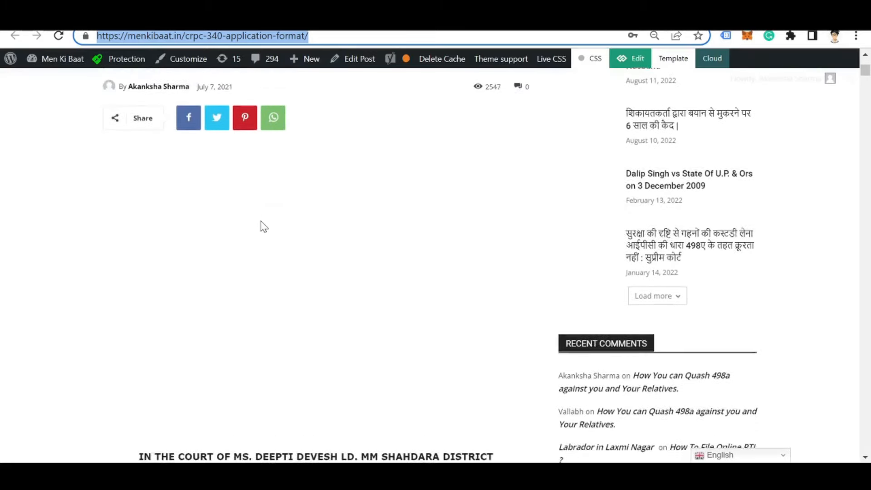
left_click(856, 36)
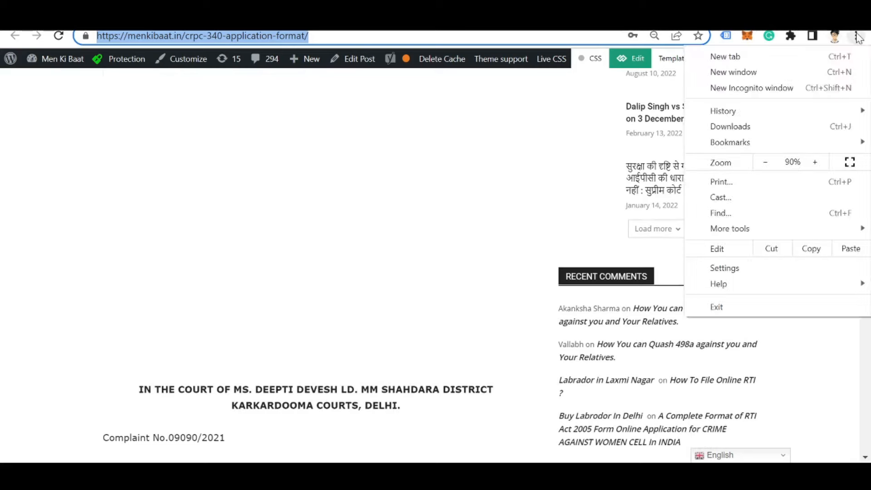
left_click(782, 94)
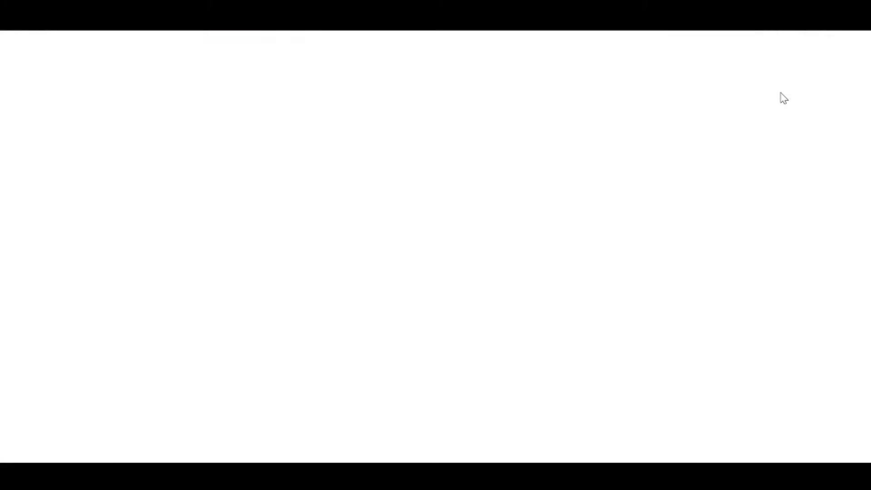
type("https://menkibaat.in/crpc-340-application-format/")
key("Return")
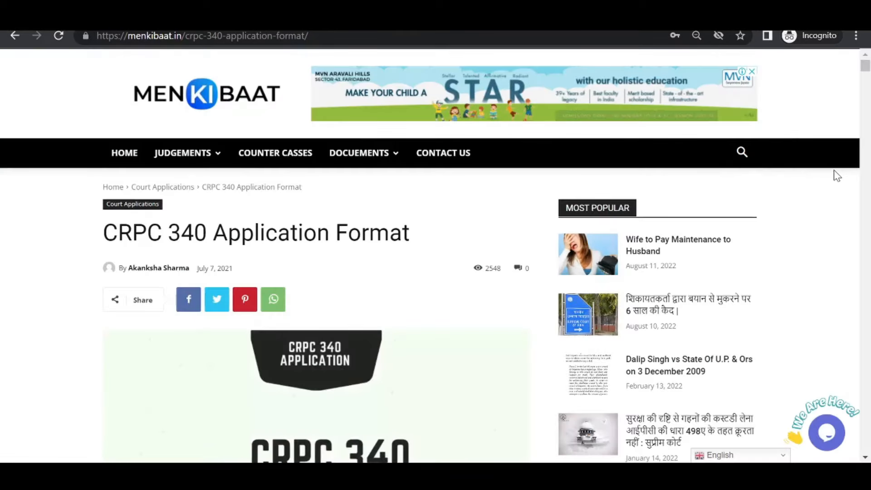
Examine the published article as a logged-out visitor, from the featured image through the body text and case citations.
scroll(837, 204, "down", 3)
scroll(836, 204, "down", 4)
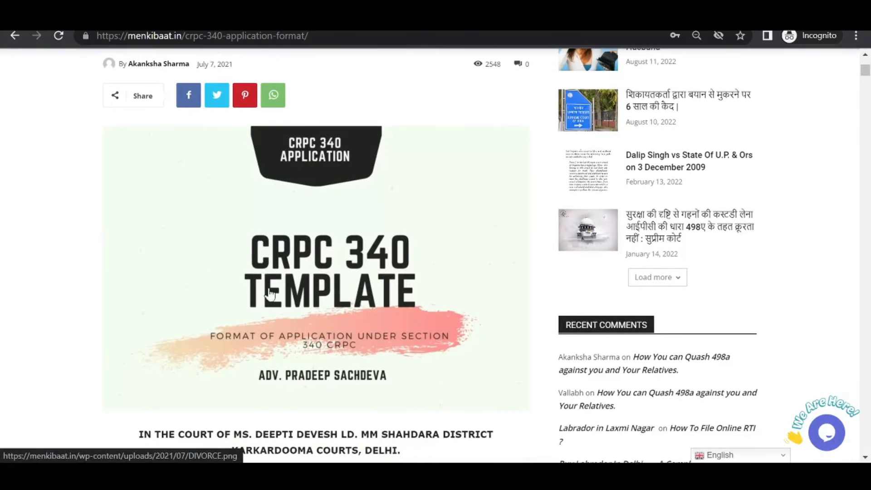
scroll(383, 278, "down", 3)
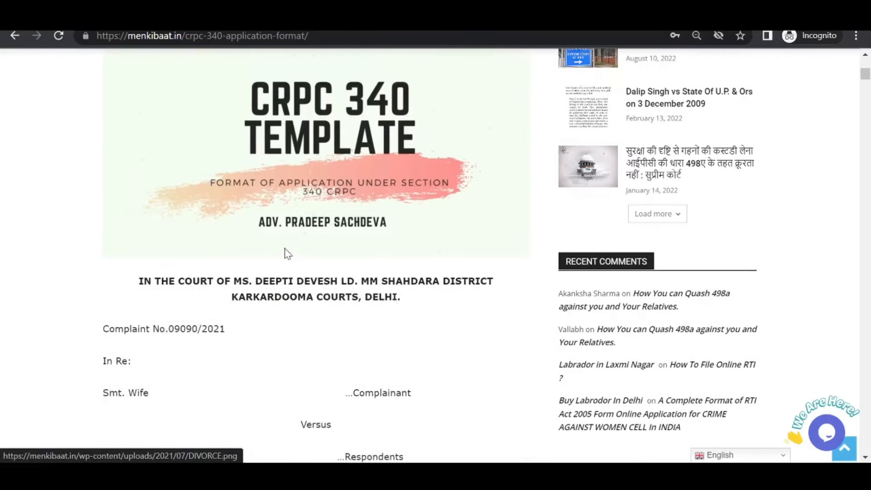
scroll(286, 253, "down", 2)
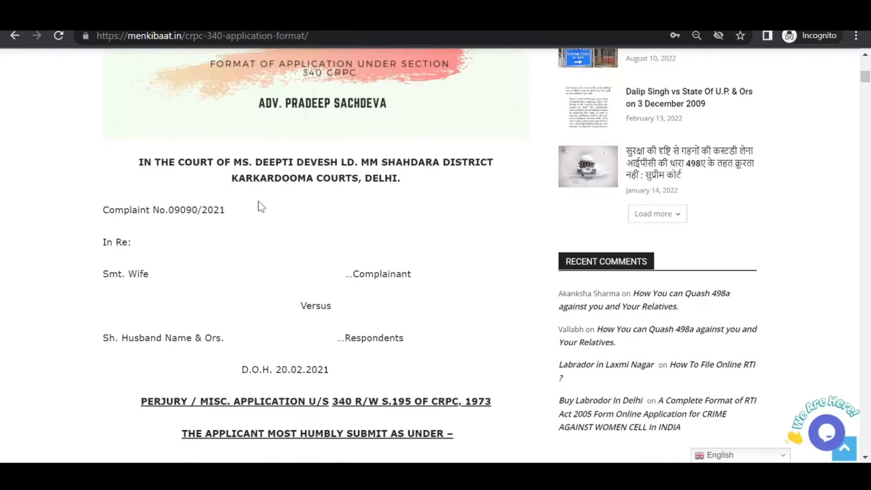
scroll(262, 207, "down", 12)
scroll(286, 267, "down", 14)
scroll(287, 267, "down", 15)
scroll(287, 267, "down", 15)
scroll(350, 274, "up", 1)
scroll(349, 274, "down", 8)
scroll(350, 274, "up", 5)
scroll(351, 274, "up", 15)
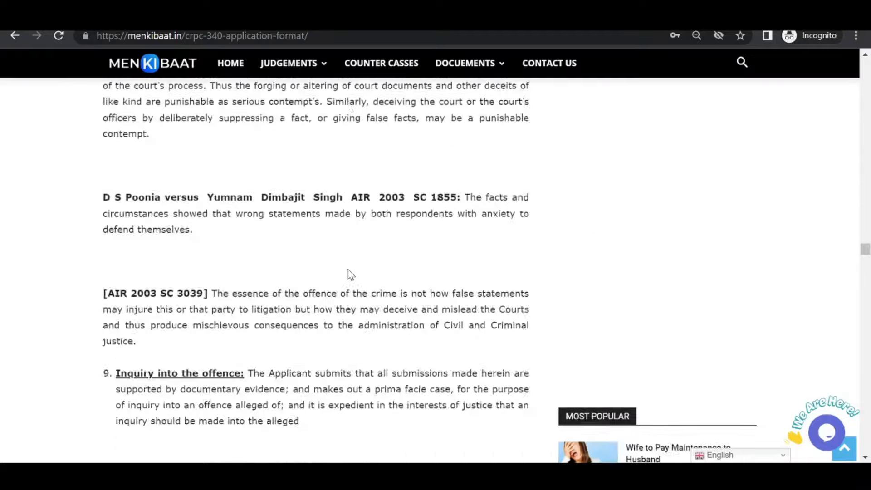
scroll(350, 274, "up", 8)
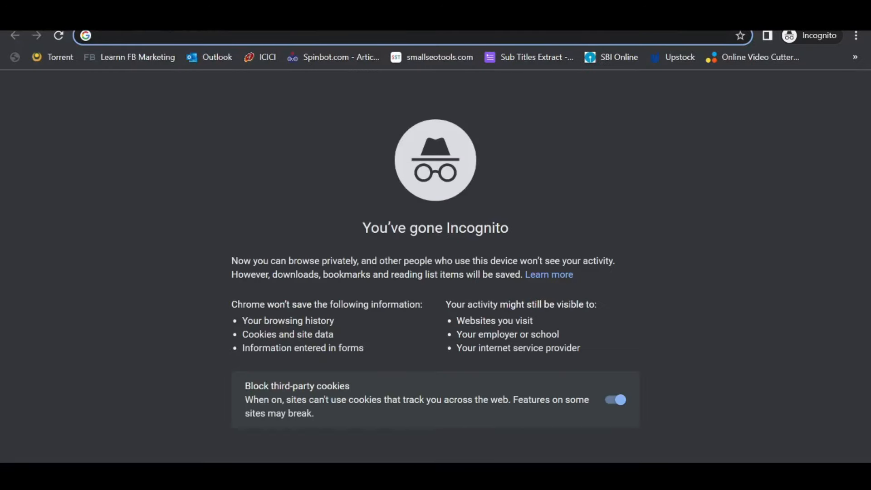
Search Google in a new incognito tab for "crpc 340 application template" and highlight the Men Ki Baat result with its description.
type("crpc")
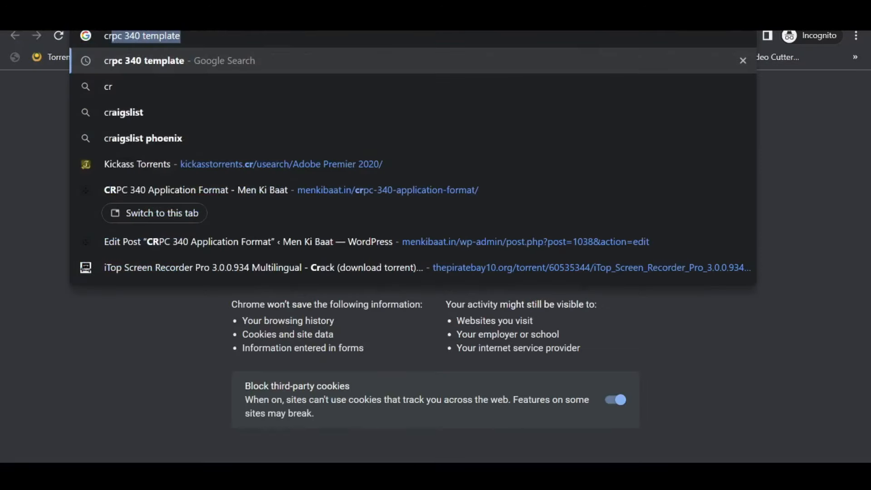
type(" 340 a")
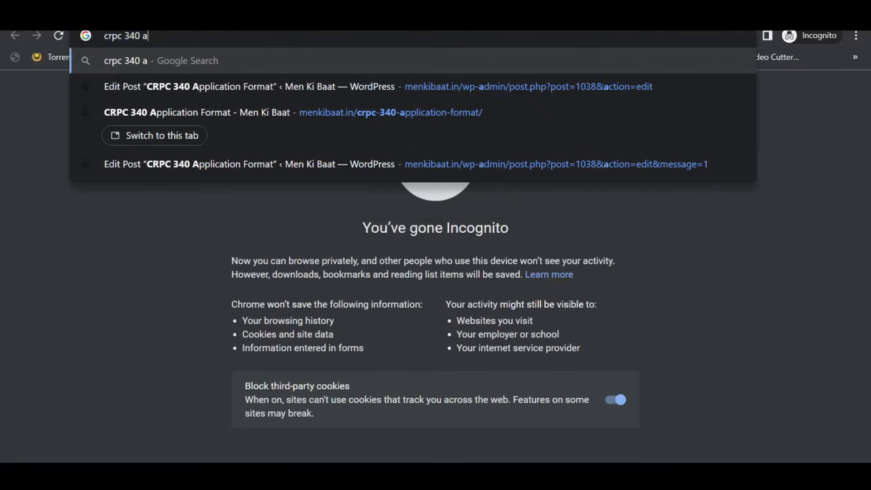
type("pplication t")
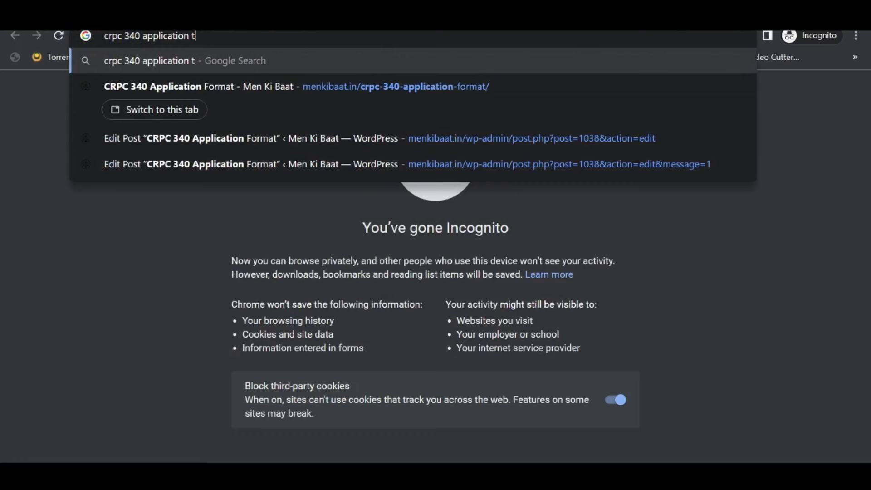
type("emplate")
key("Return")
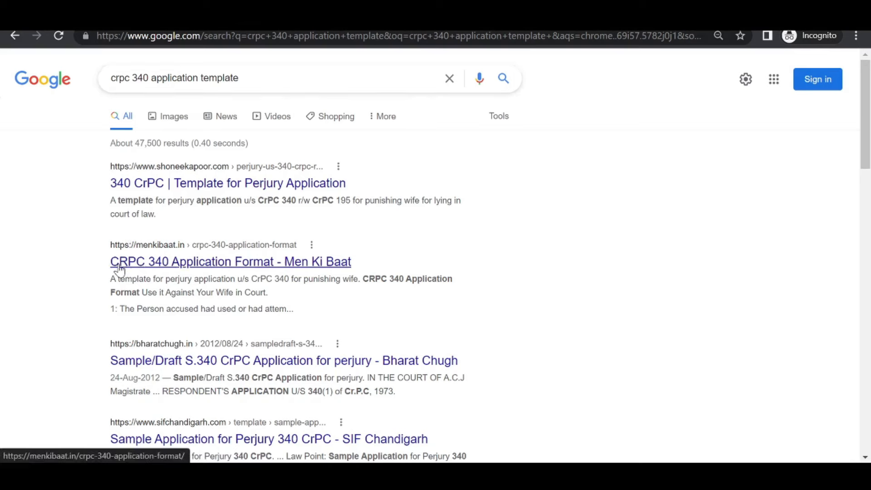
left_click_drag(107, 262, 362, 301)
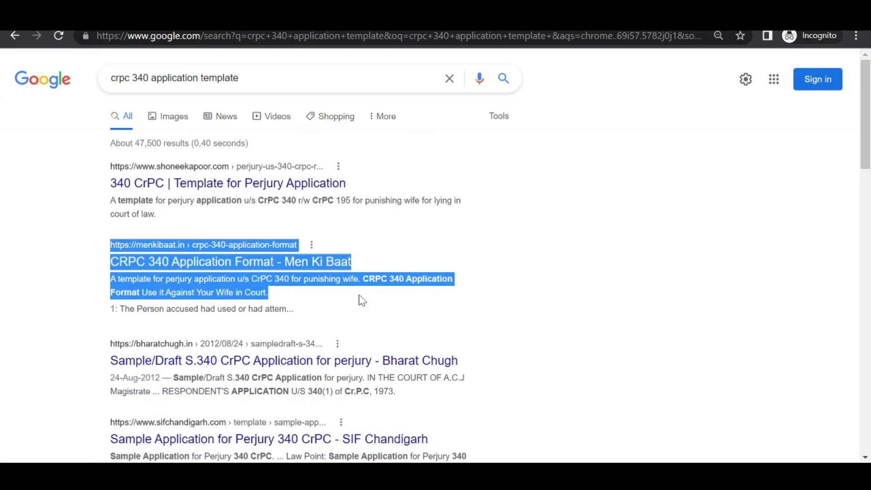
Search Google for "section 340 crpc perjury application format" and compare the Men Ki Baat listing with the surrounding results.
left_click(84, 291)
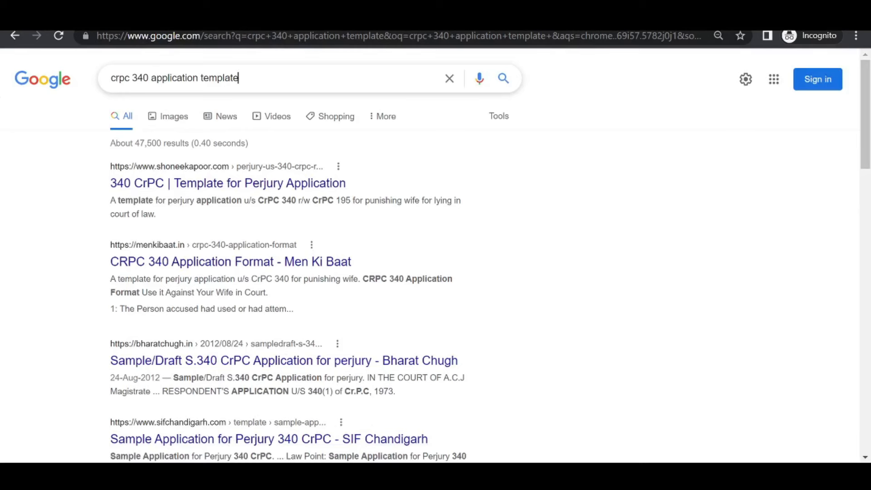
left_click_drag(238, 77, 117, 103)
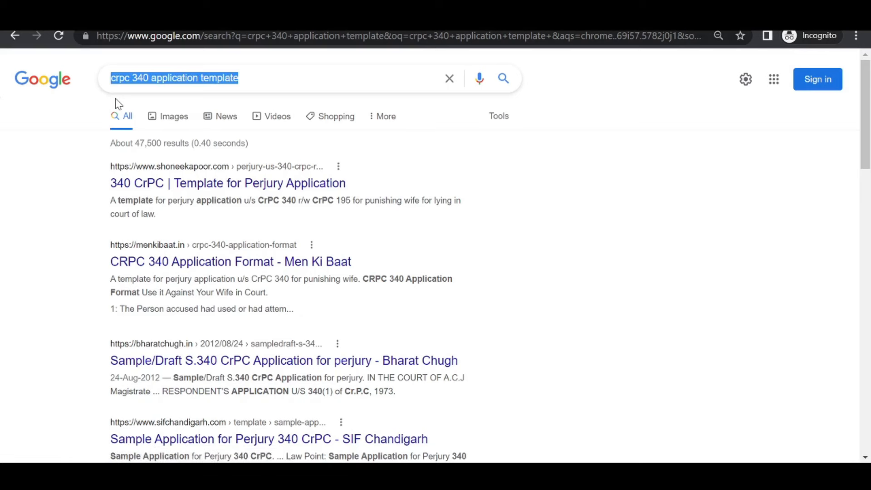
type("crpc ")
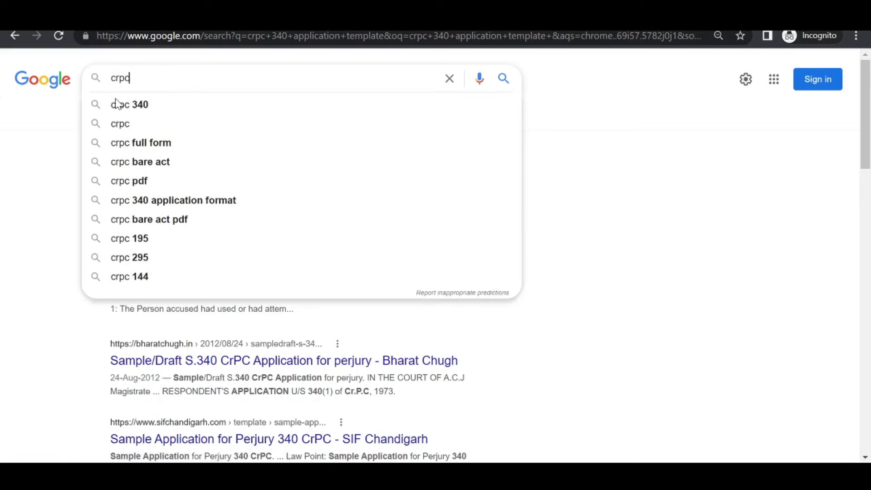
type("perr")
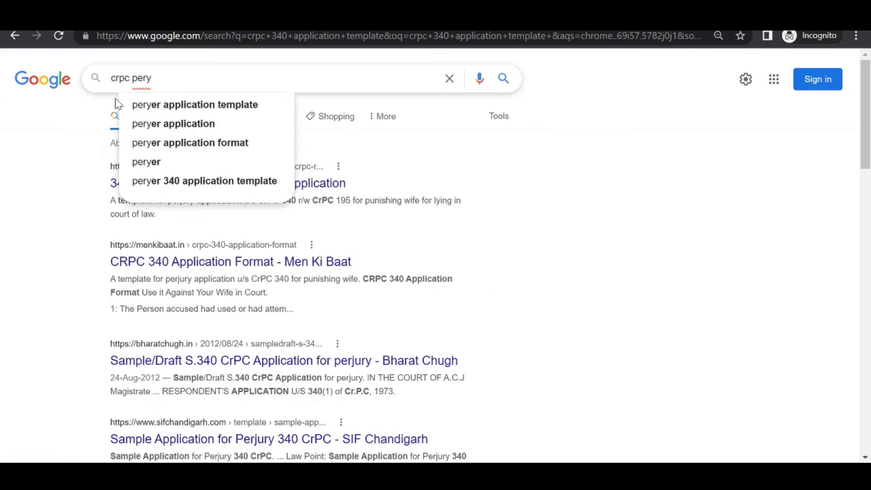
type("jury")
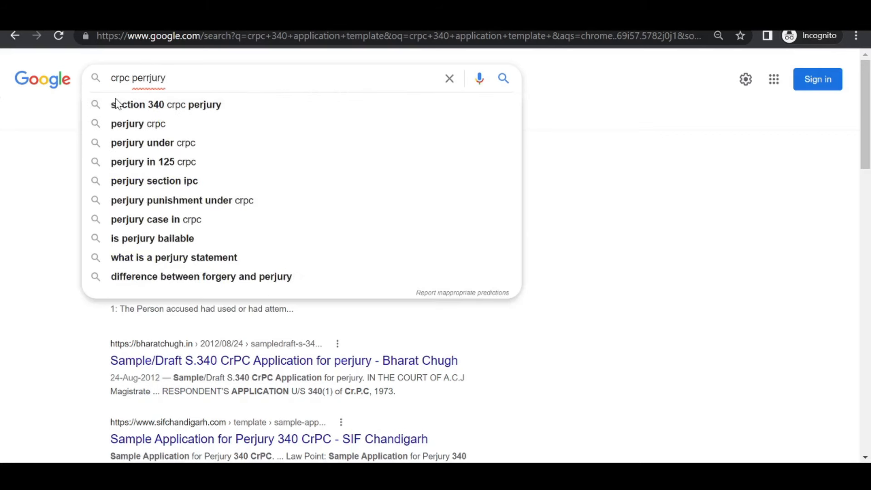
key("Down")
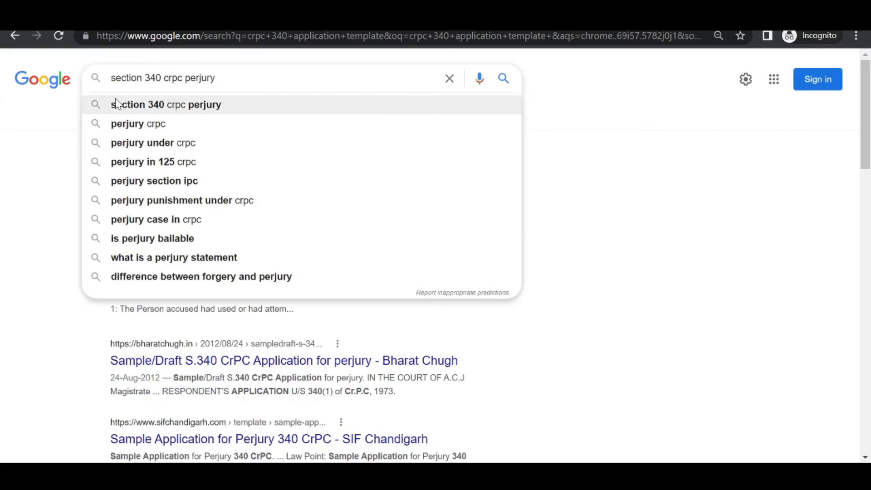
type("appl")
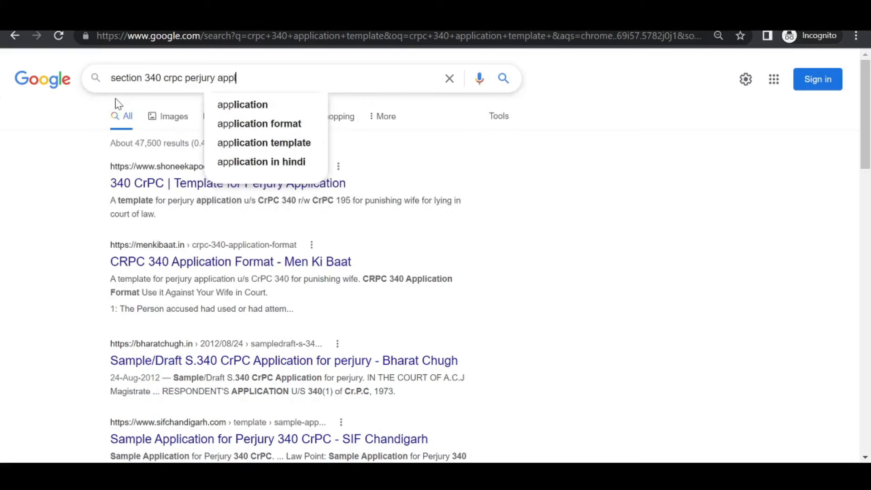
type("ication formar")
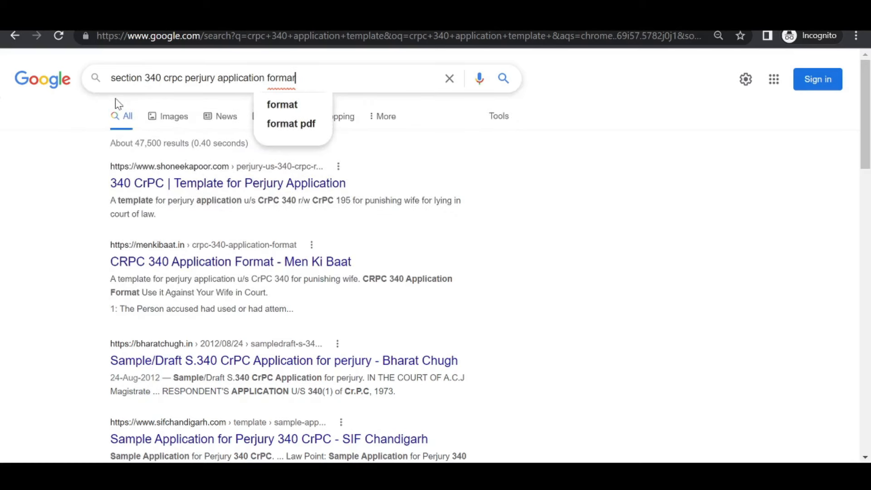
key("BackSpace")
type("t")
key("Return")
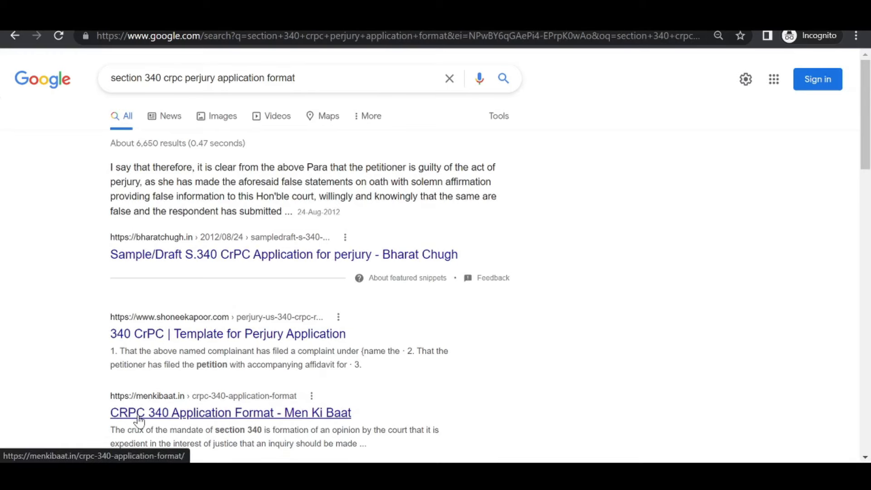
scroll(102, 416, "down", 2)
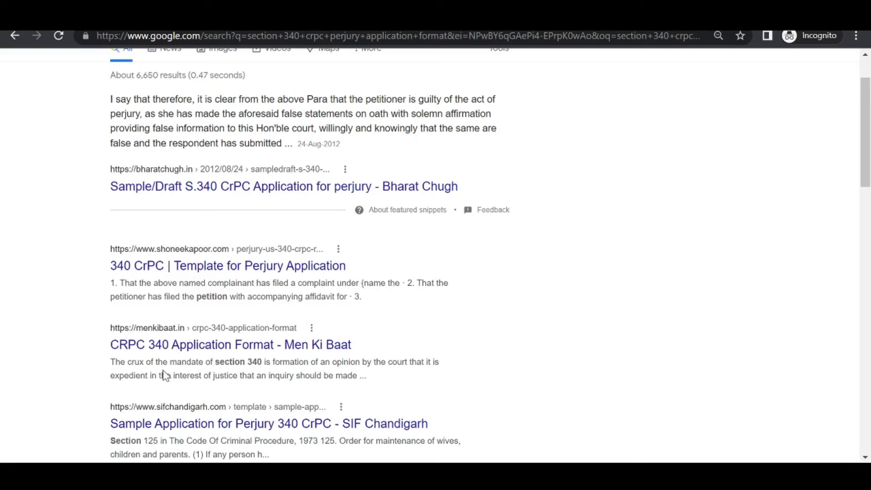
scroll(164, 376, "up", 1)
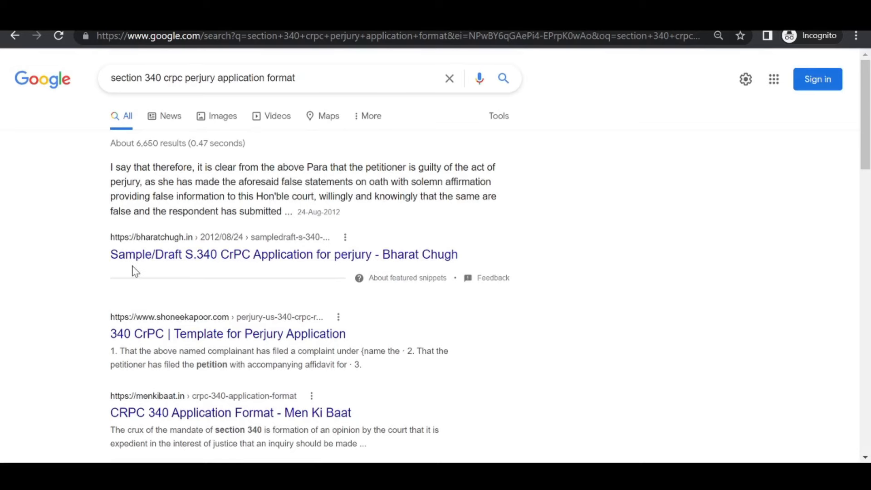
scroll(136, 272, "down", 3)
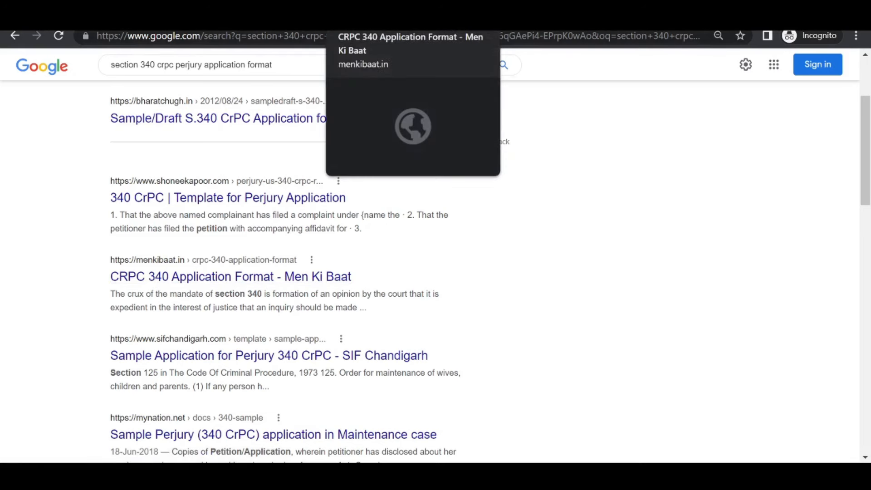
Review the live CRPC 340 Application Format article from its featured image to the opening application text, and return to the Google results.
left_click(404, 32)
scroll(451, 197, "down", 5)
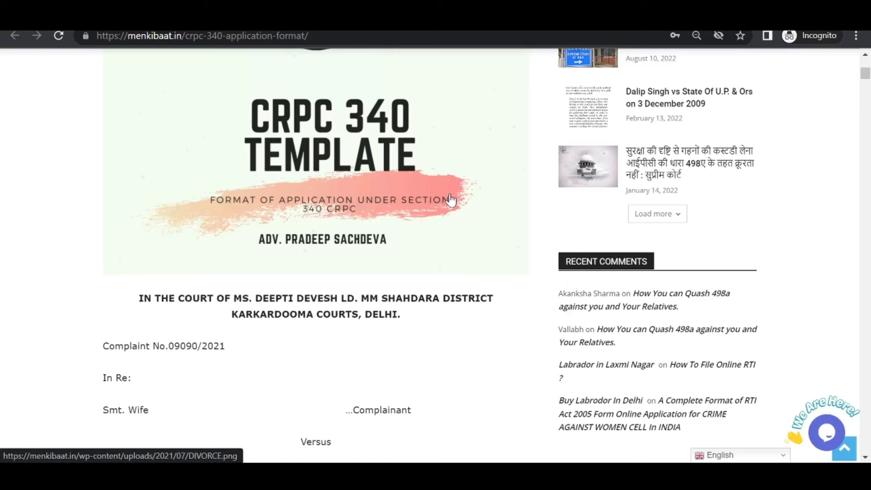
scroll(440, 227, "down", 7)
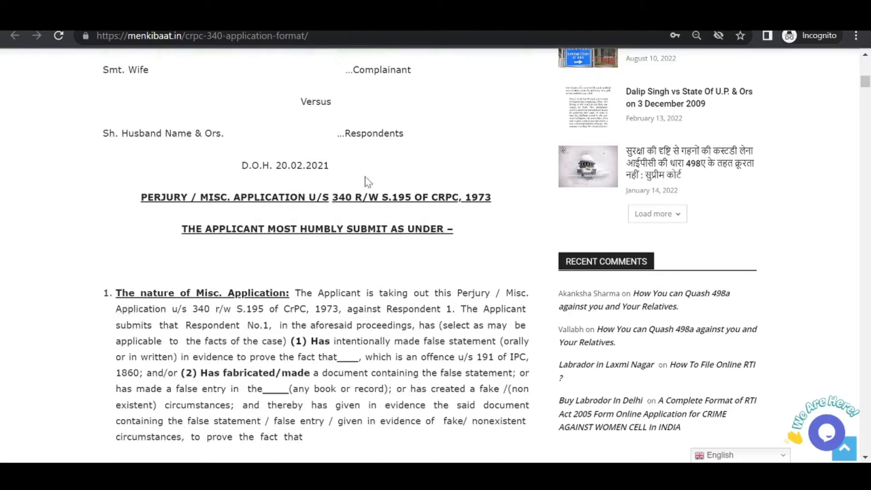
key("alt+Left")
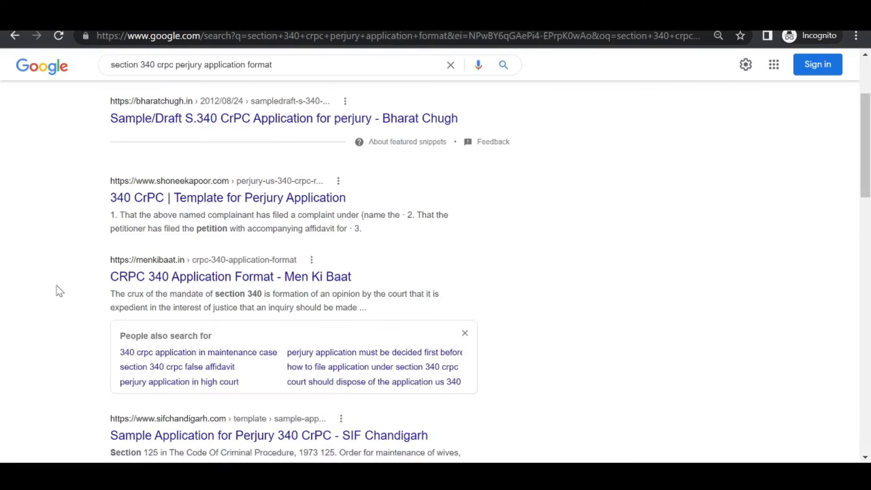